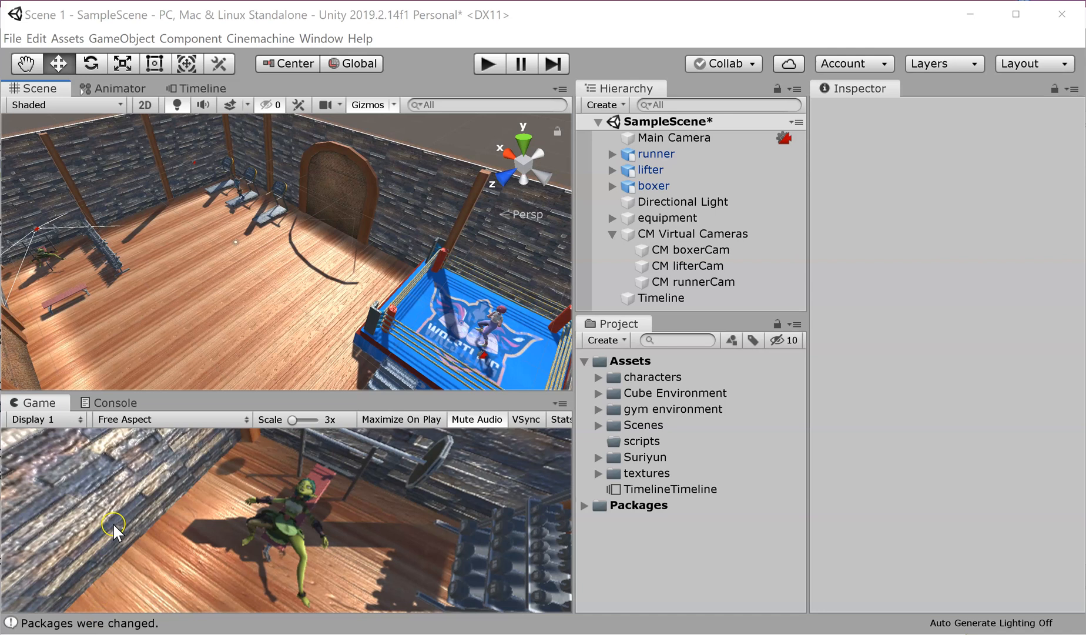
Open the Package Manager and list all available packages.
{"action": "left_click", "coordinate": [319, 39]}
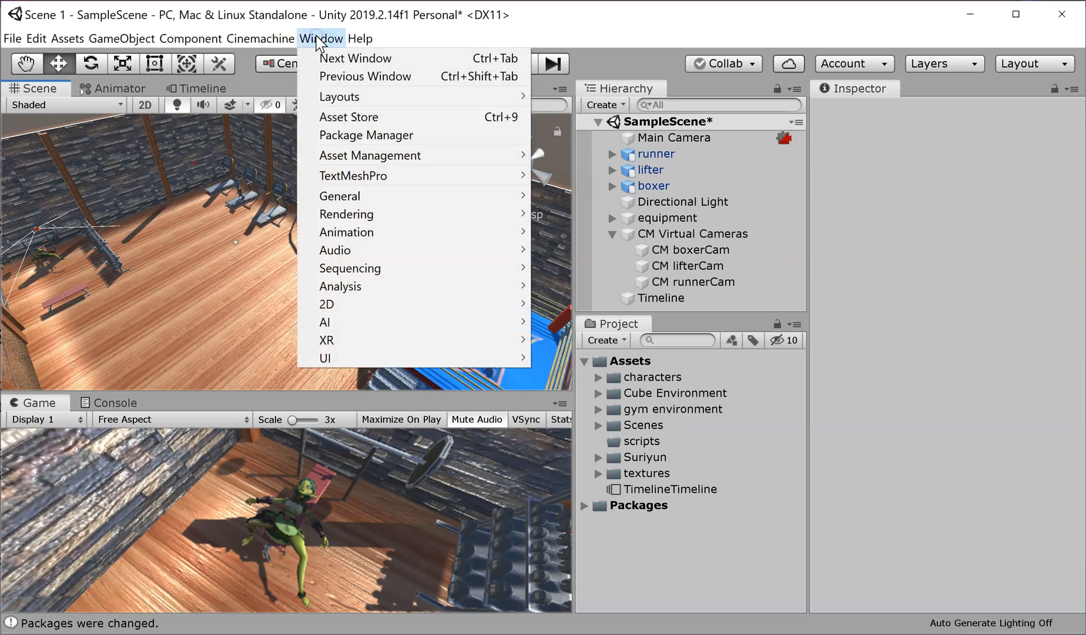
{"action": "left_click", "coordinate": [347, 129]}
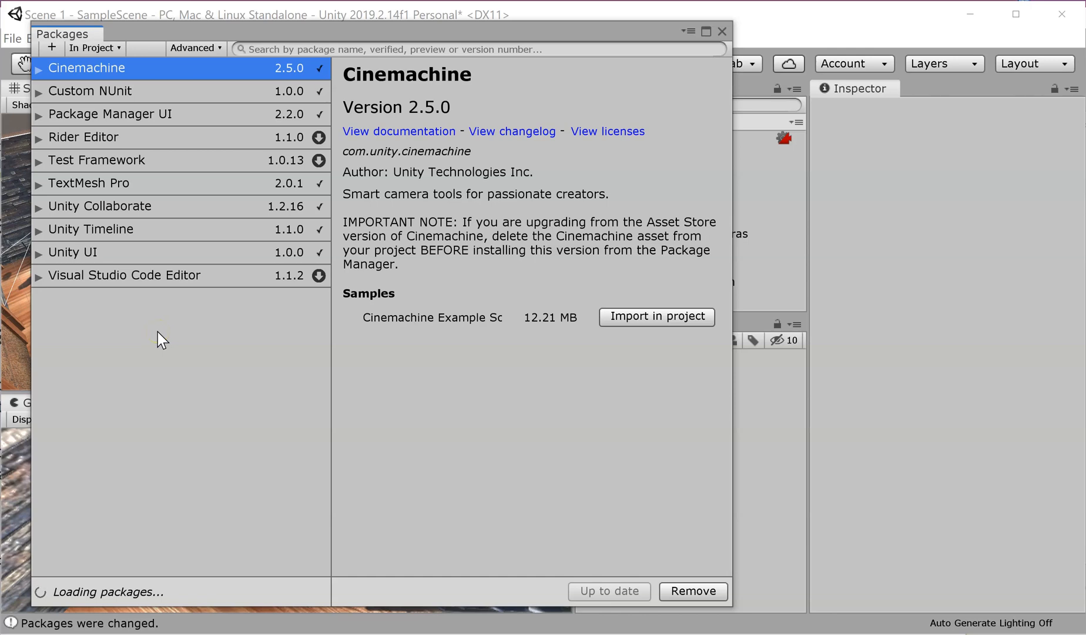
{"action": "left_click", "coordinate": [110, 47]}
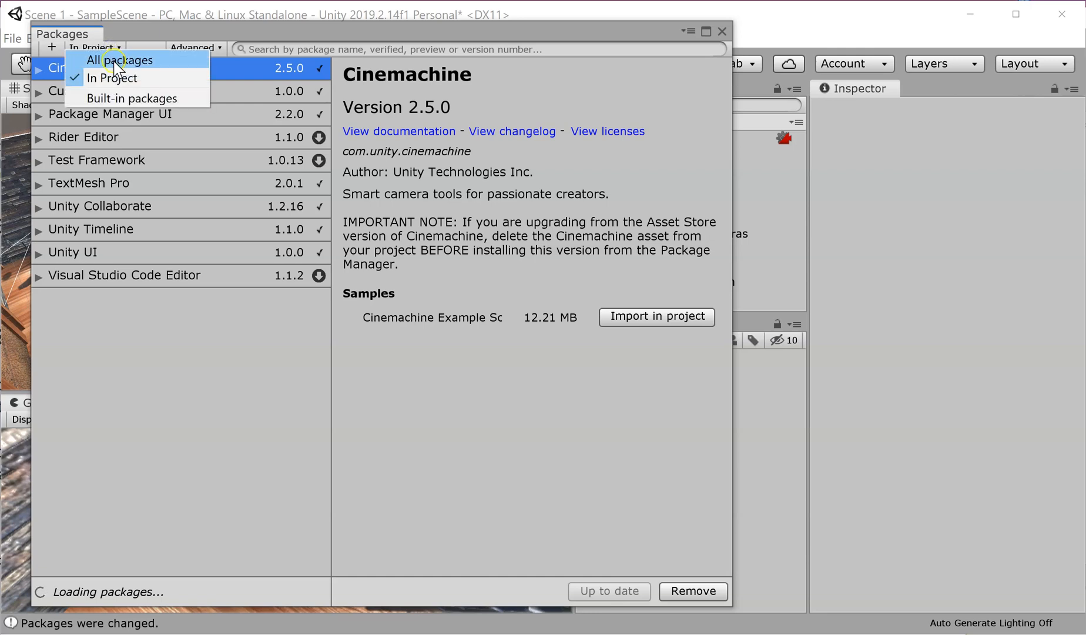
{"action": "left_click", "coordinate": [120, 60]}
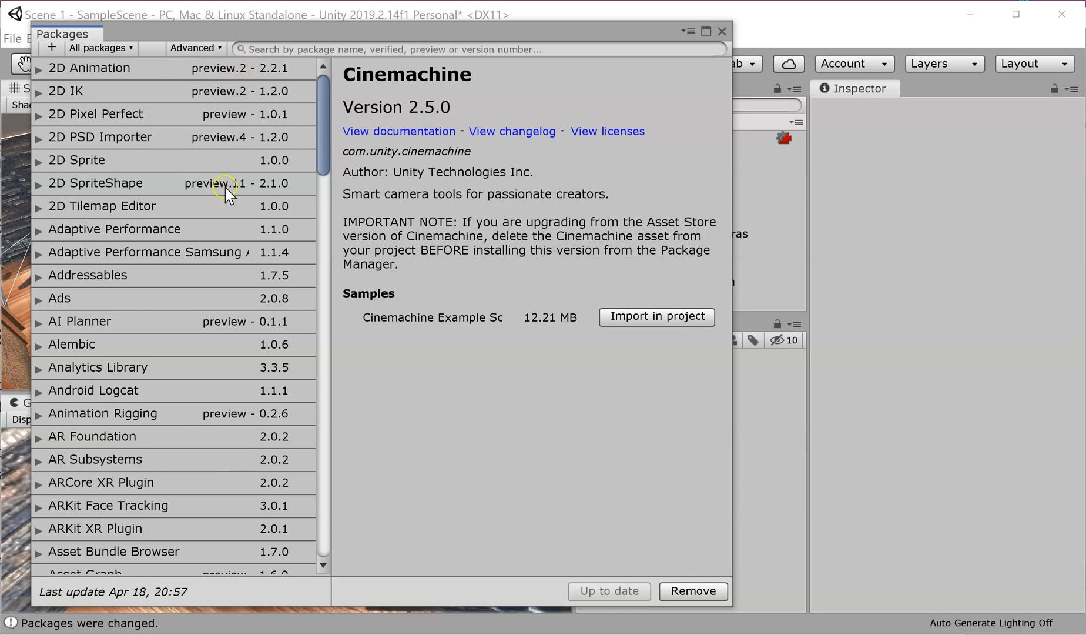
Hide the preview packages in the package list, look through the shortened list, and show preview packages again.
{"action": "left_click", "coordinate": [196, 48]}
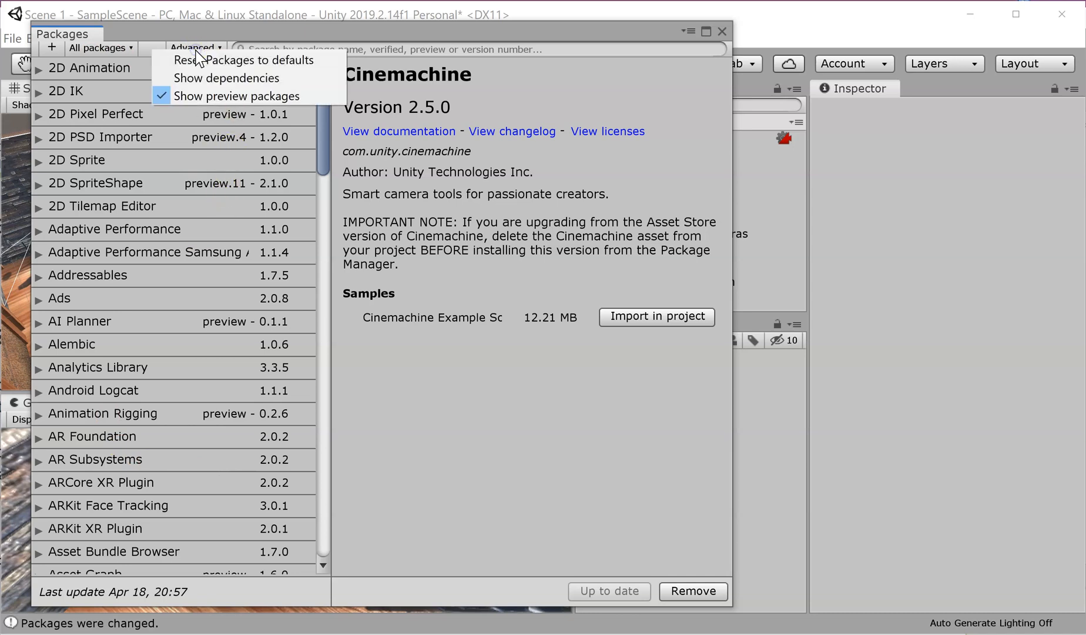
{"action": "left_click", "coordinate": [161, 96]}
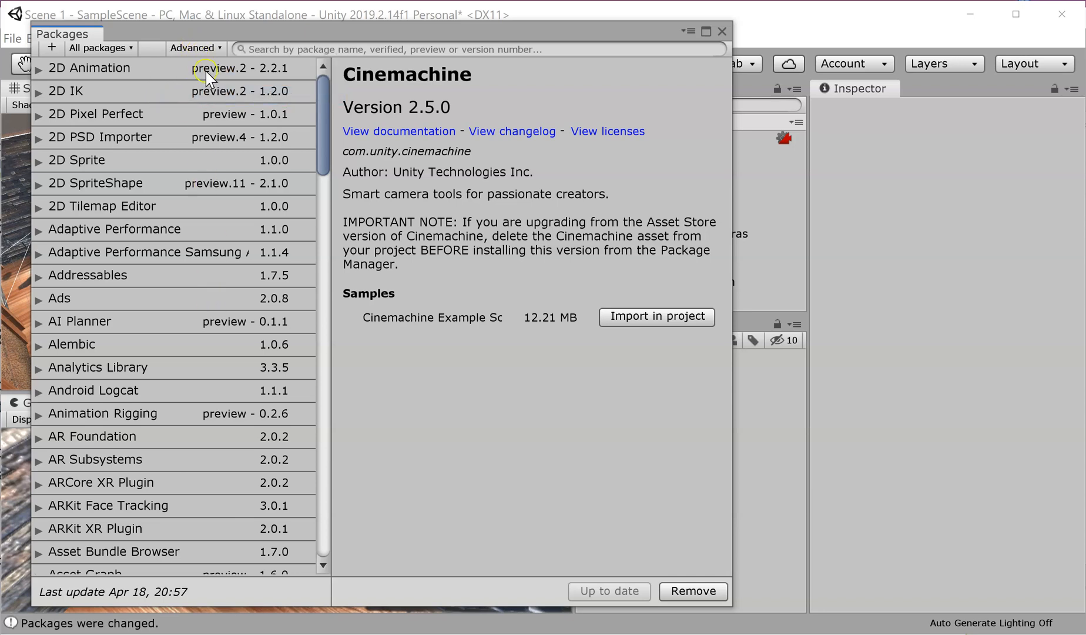
{"action": "scroll", "coordinate": [281, 254], "scroll_direction": "down", "scroll_amount": 3}
{"action": "left_click", "coordinate": [281, 251]}
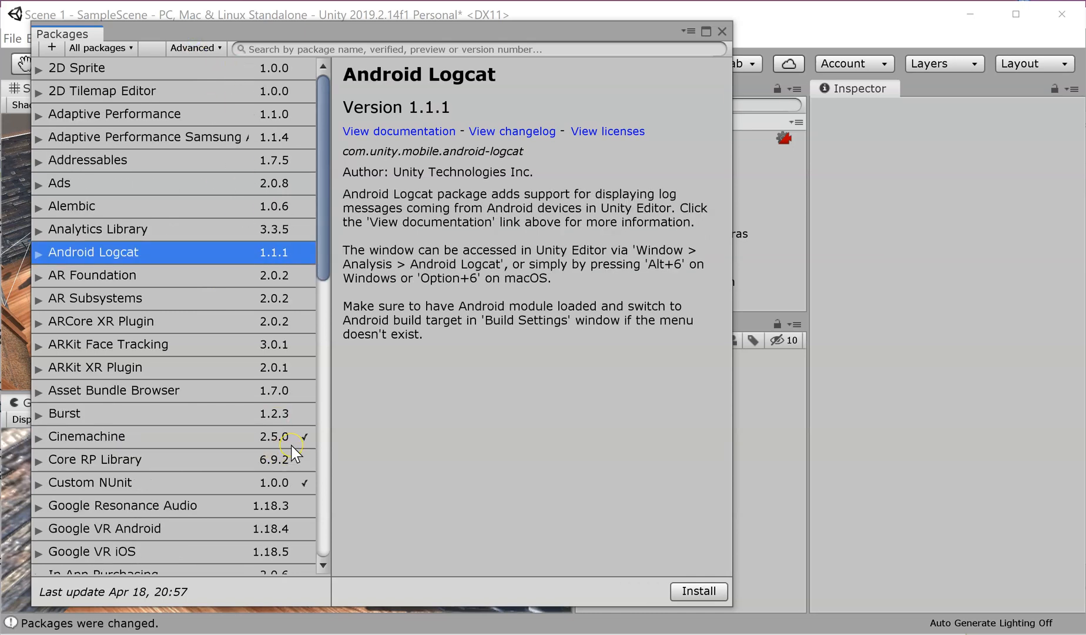
{"action": "left_click", "coordinate": [199, 47]}
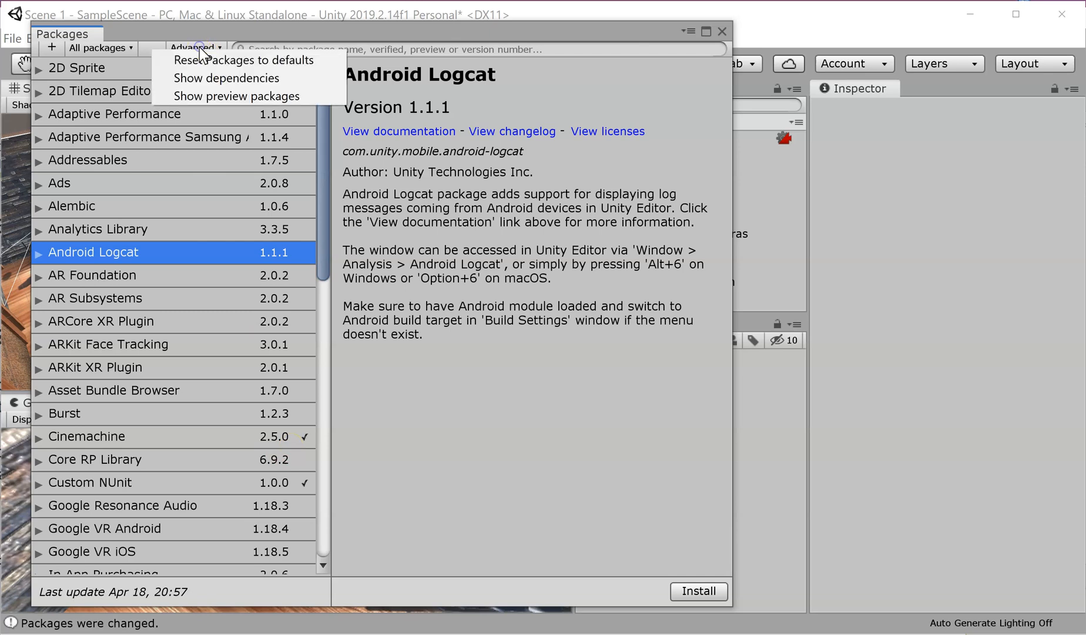
{"action": "left_click", "coordinate": [202, 97]}
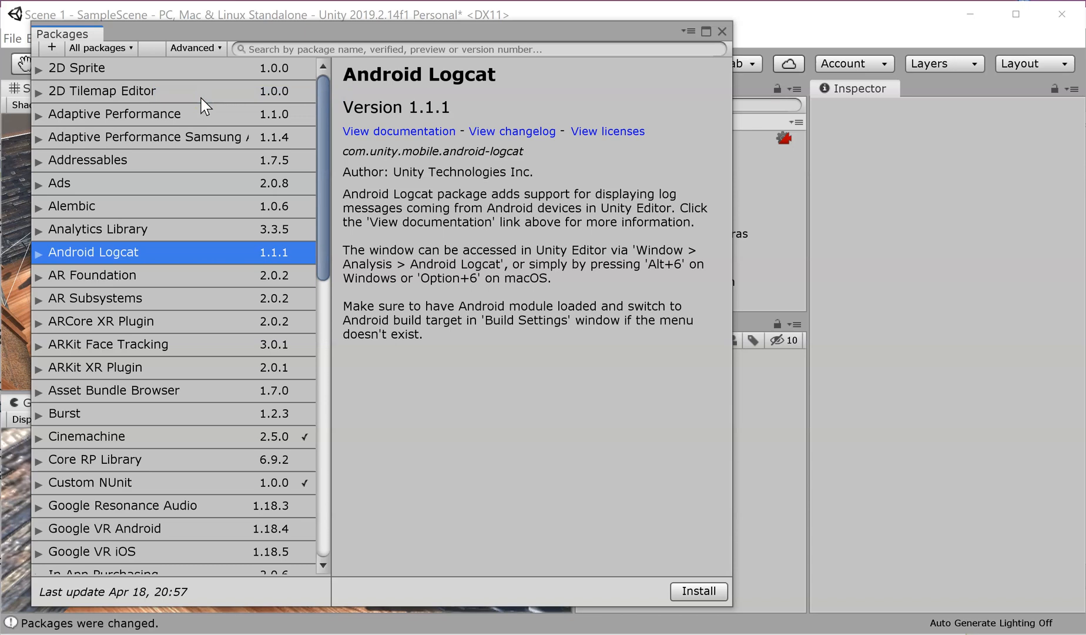
{"action": "left_click", "coordinate": [97, 596]}
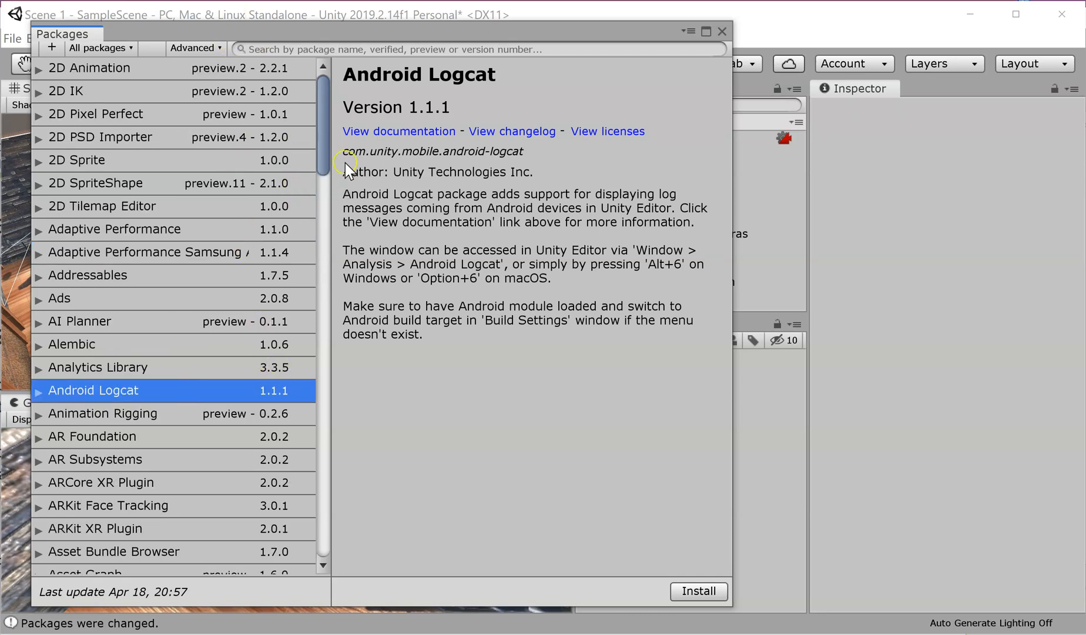
Find the Unity Recorder preview package, version 2.2.0, in the package list and install it.
{"action": "left_click_drag", "start_coordinate": [325, 166], "coordinate": [333, 506]}
{"action": "left_click", "coordinate": [69, 376]}
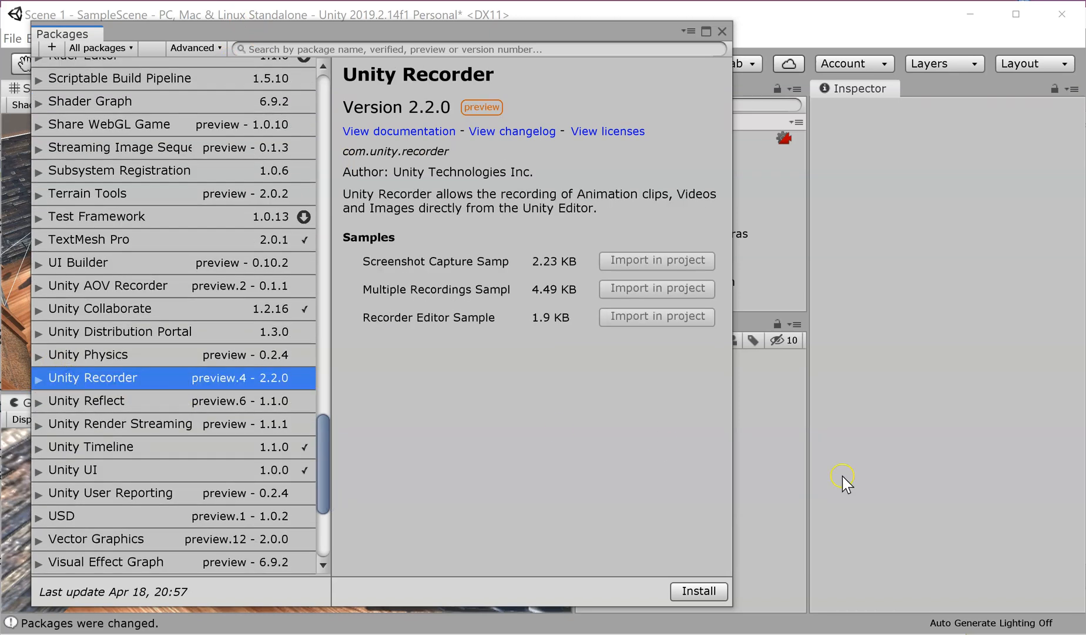
{"action": "left_click", "coordinate": [706, 591]}
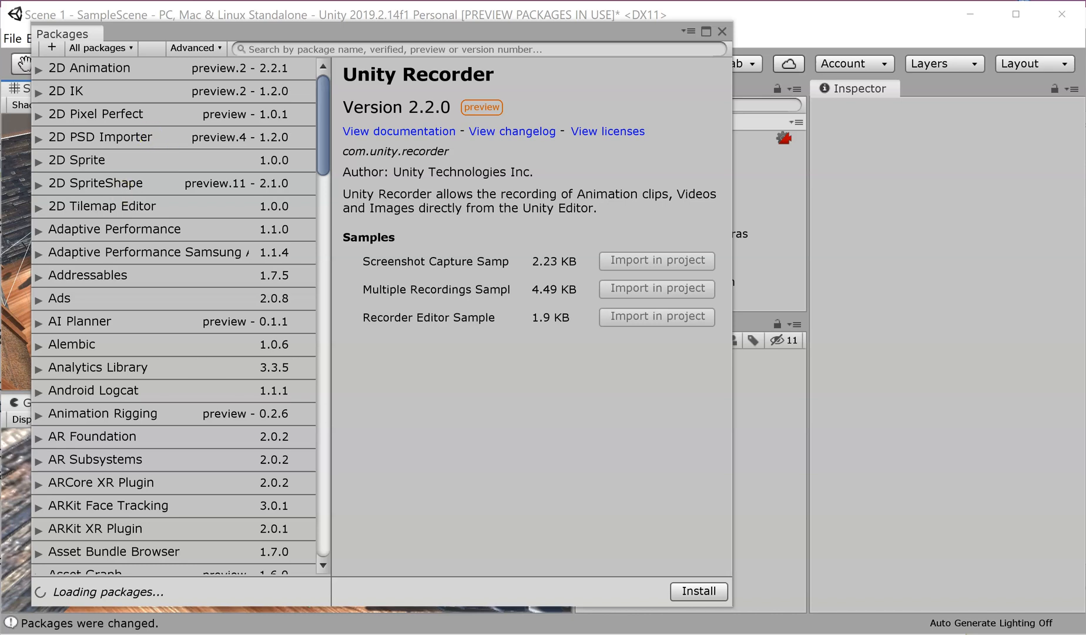
Check for Unity Recorder among the packages in the project and close the Package Manager.
{"action": "left_click", "coordinate": [100, 47]}
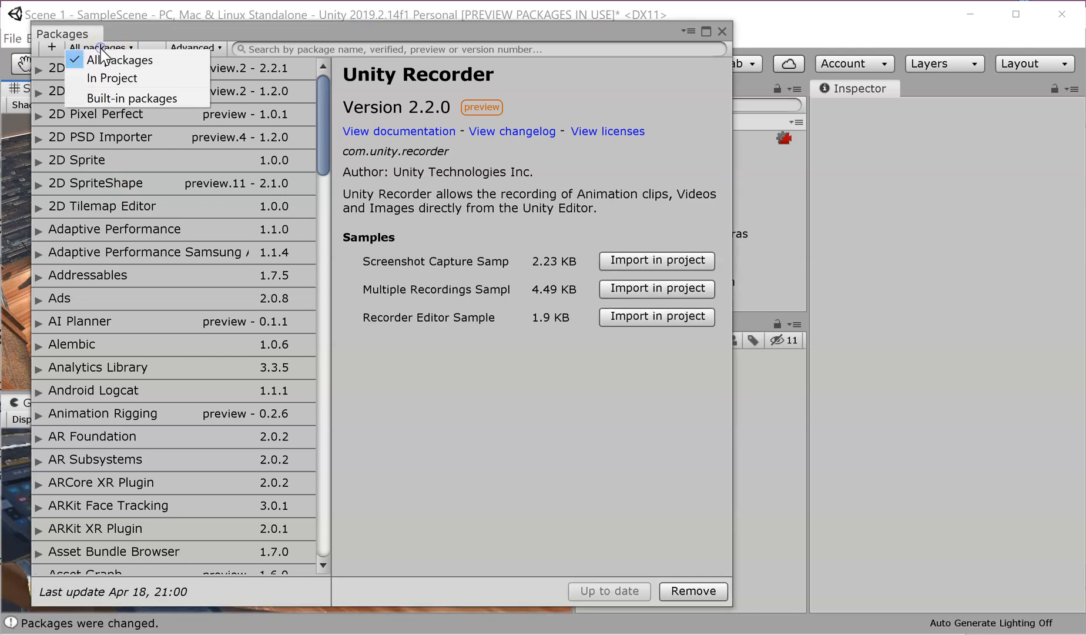
{"action": "left_click", "coordinate": [104, 79]}
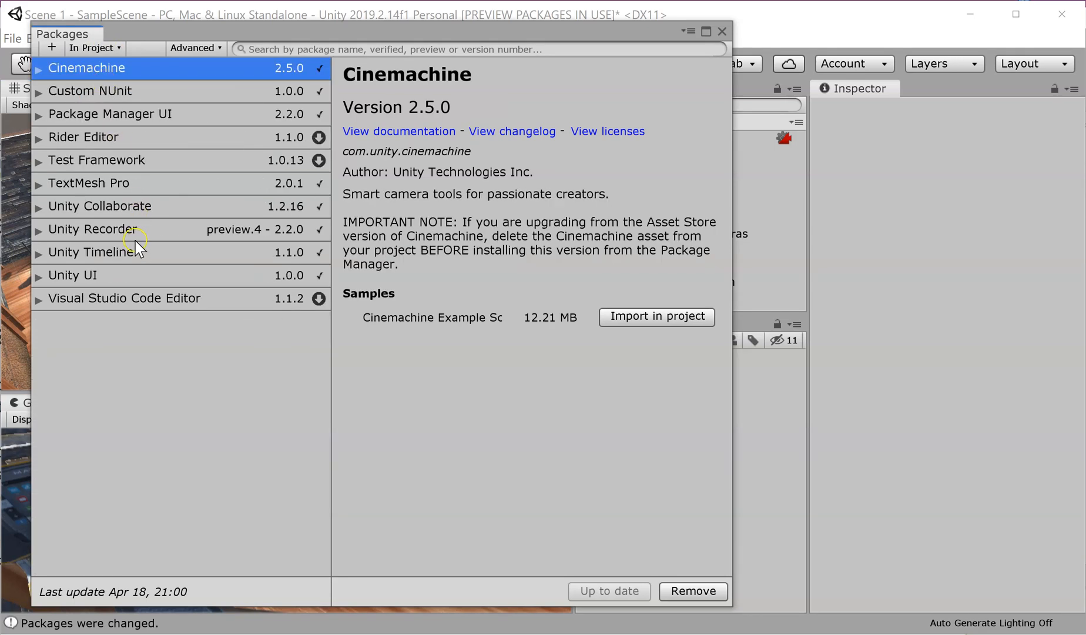
{"action": "left_click", "coordinate": [113, 227]}
{"action": "left_click", "coordinate": [722, 31]}
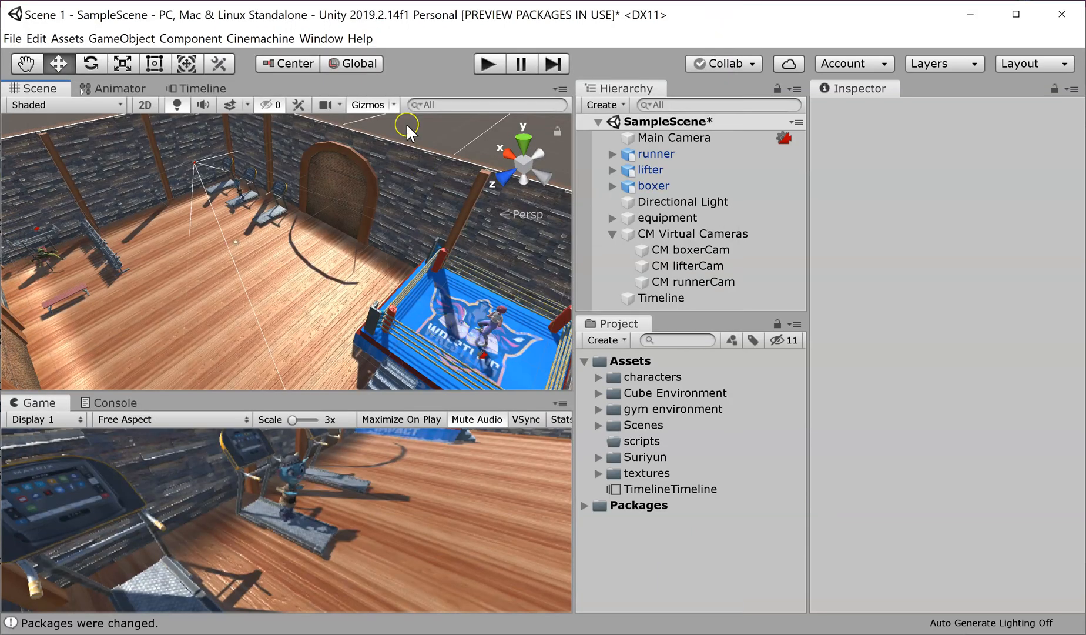
Open the Recorder window and move it so that all of its settings fit on screen.
{"action": "left_click", "coordinate": [318, 39]}
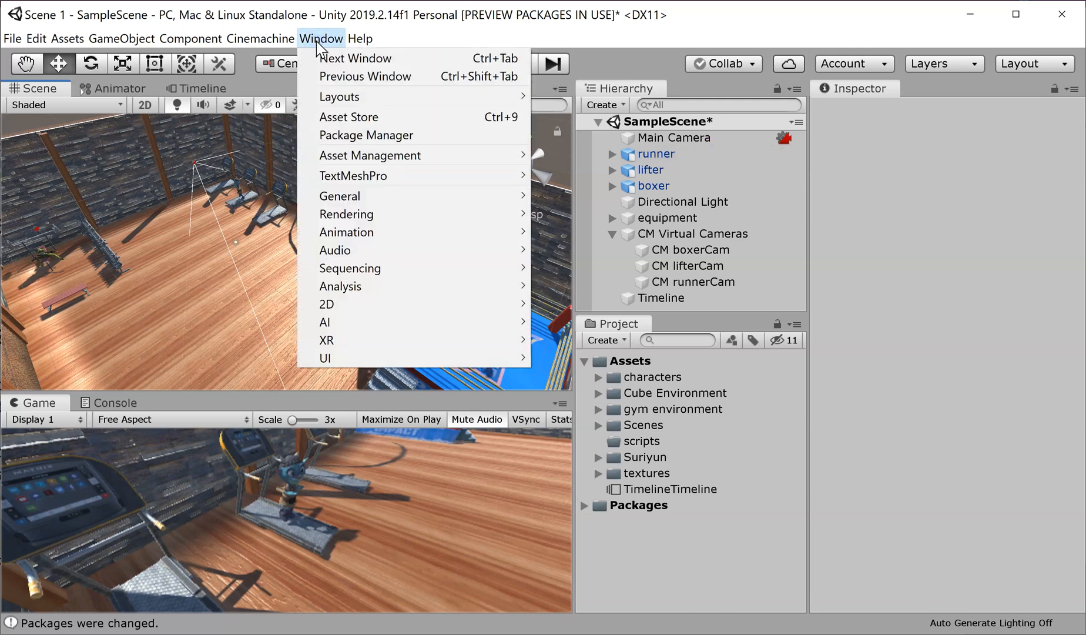
{"action": "left_click", "coordinate": [373, 198]}
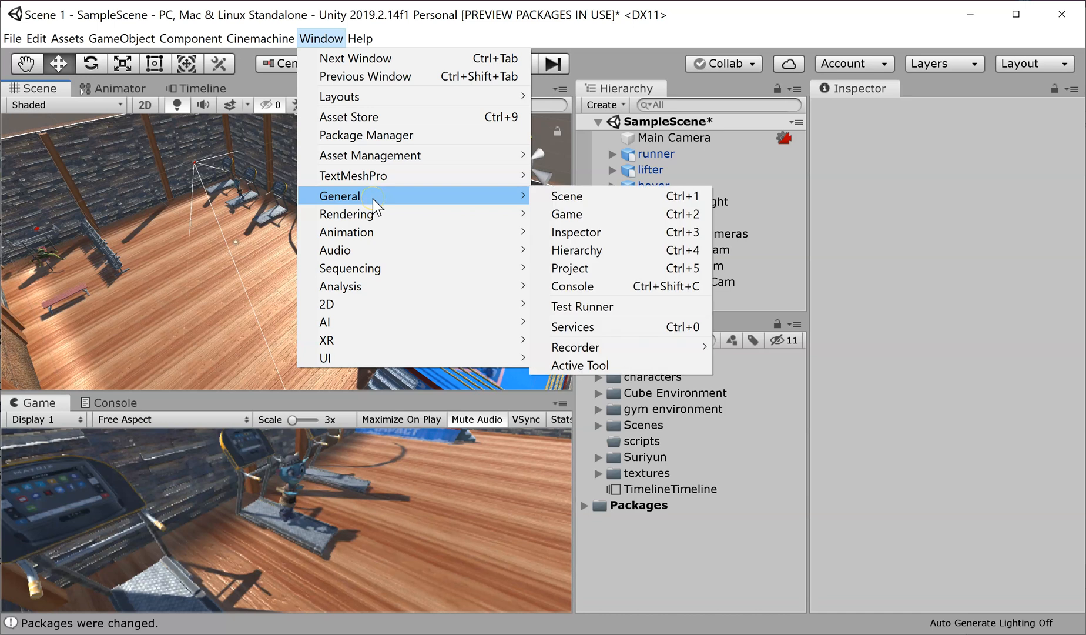
{"action": "mouse_move", "coordinate": [607, 352]}
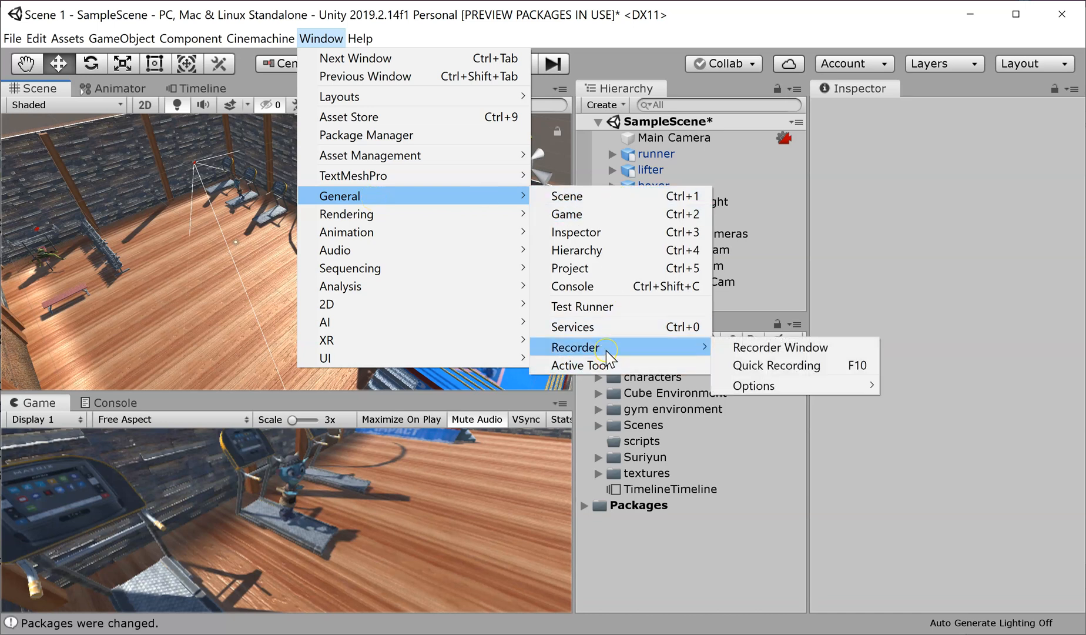
{"action": "left_click", "coordinate": [786, 348]}
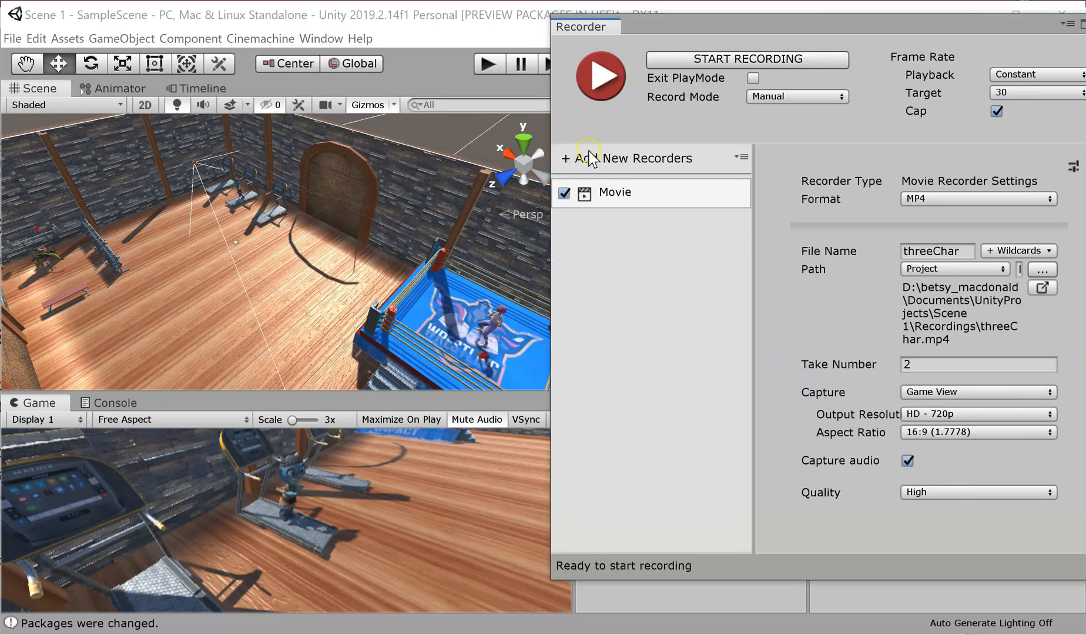
{"action": "left_click_drag", "start_coordinate": [660, 32], "coordinate": [746, 63]}
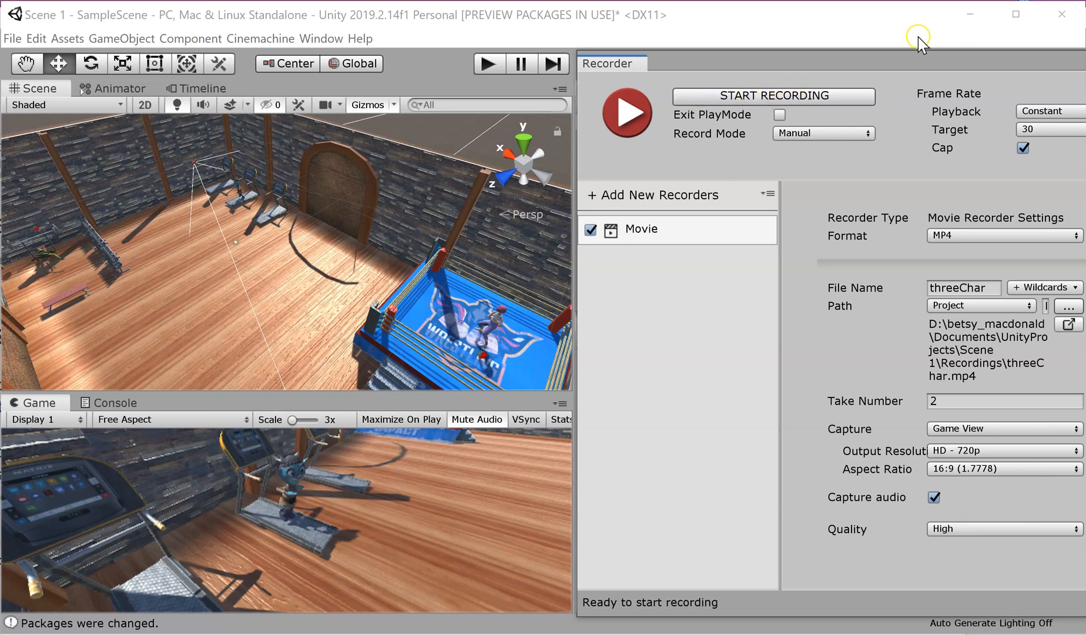
{"action": "left_click_drag", "start_coordinate": [902, 66], "coordinate": [845, 64]}
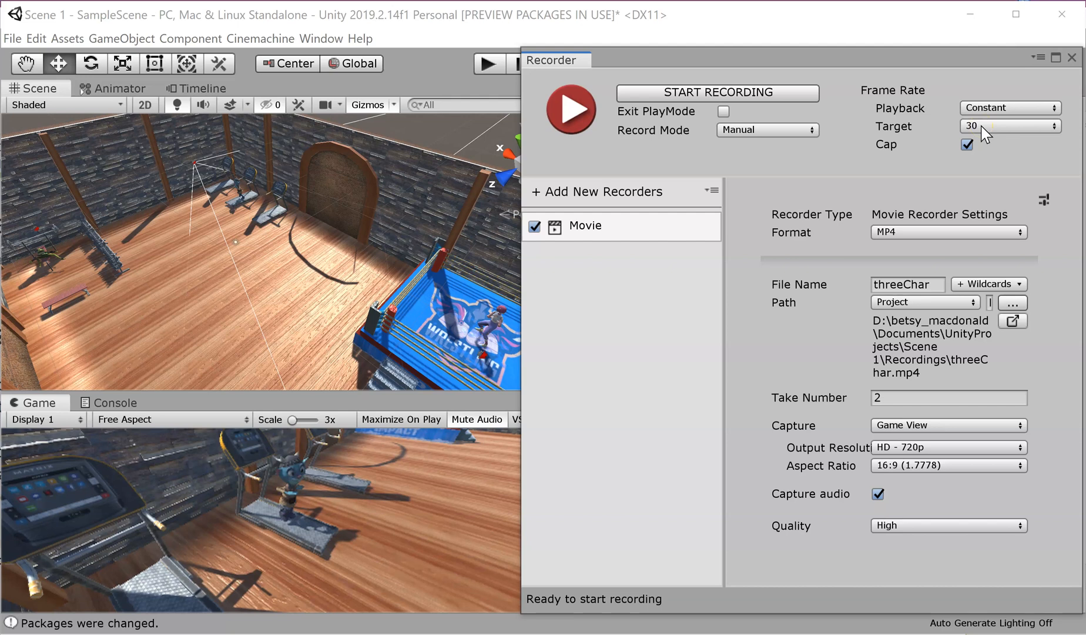
Choose MP4 as the movie recorder's format and set the output file name to Anim3Char.
{"action": "left_click", "coordinate": [911, 231]}
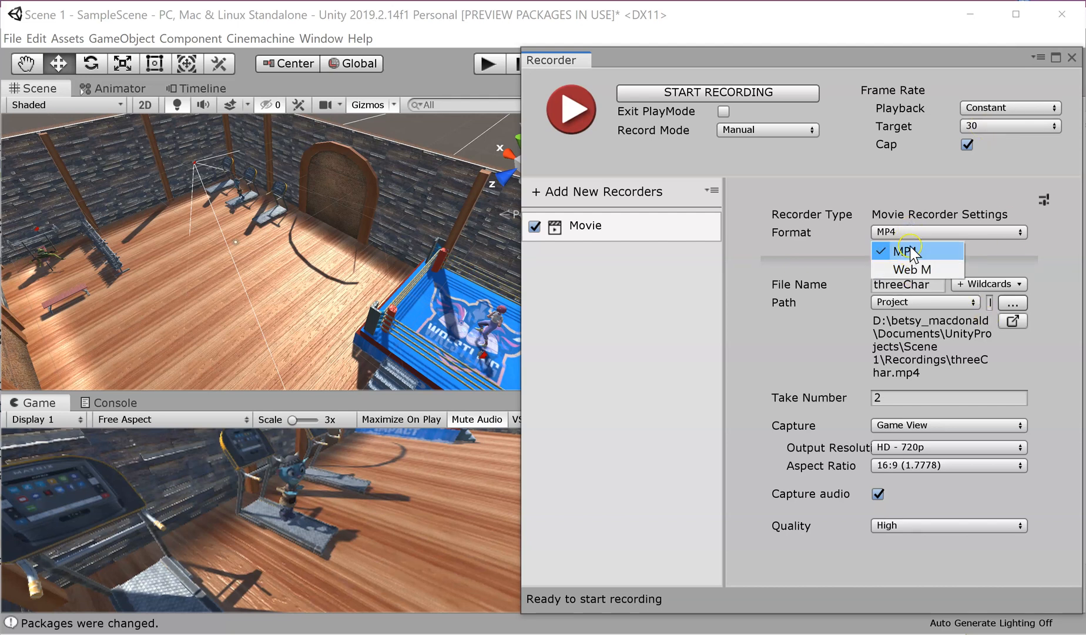
{"action": "left_click", "coordinate": [913, 252]}
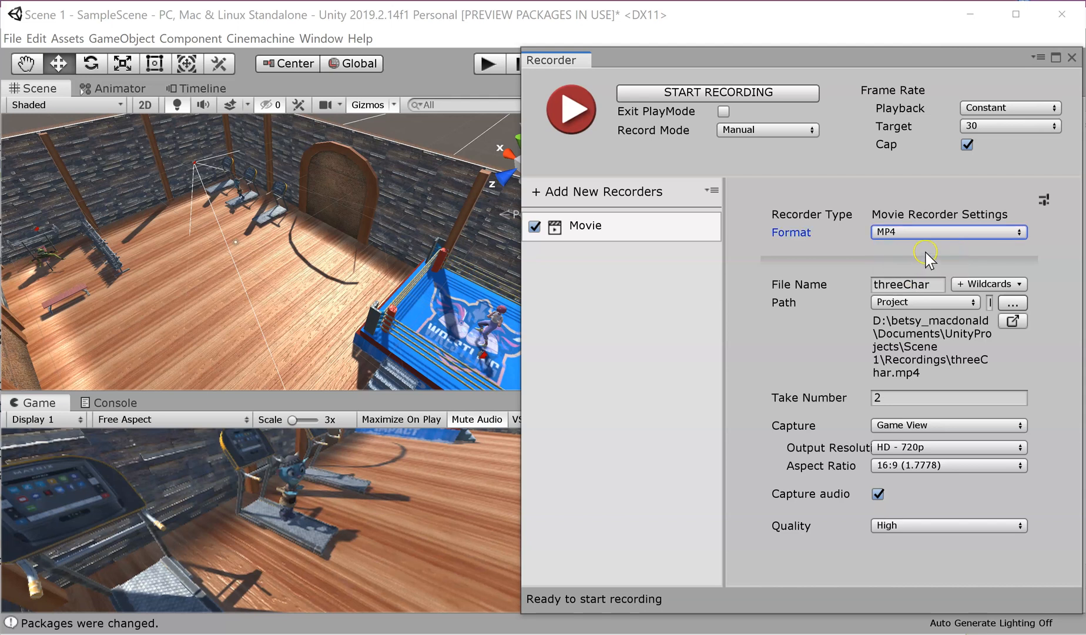
{"action": "left_click", "coordinate": [1026, 289]}
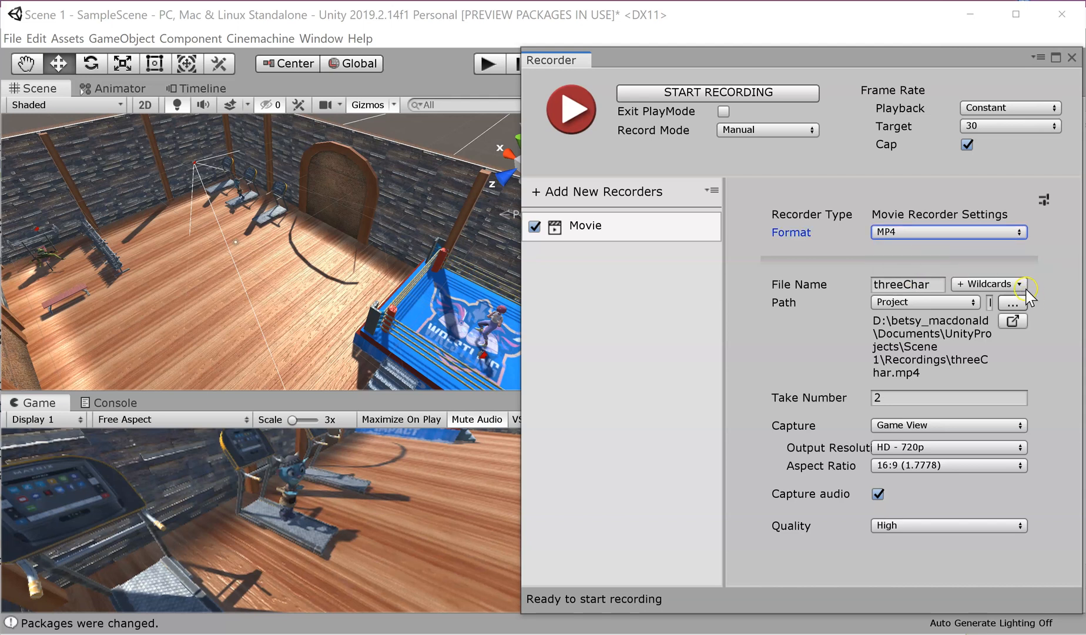
{"action": "left_click", "coordinate": [938, 284]}
{"action": "left_click_drag", "start_coordinate": [938, 284], "coordinate": [871, 275]}
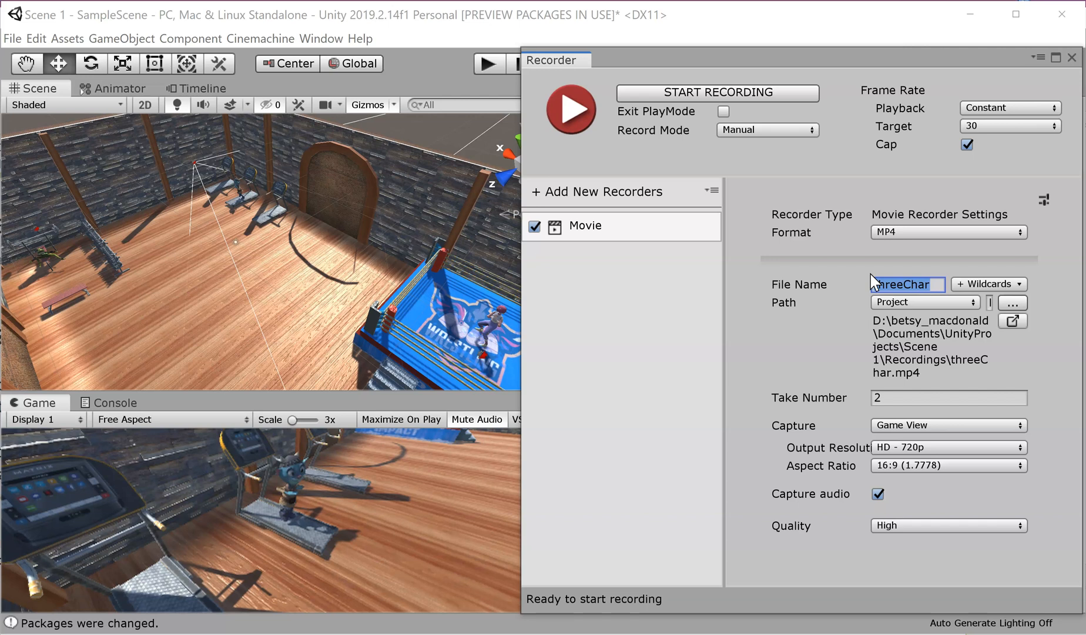
{"action": "type", "text": "Anima"}
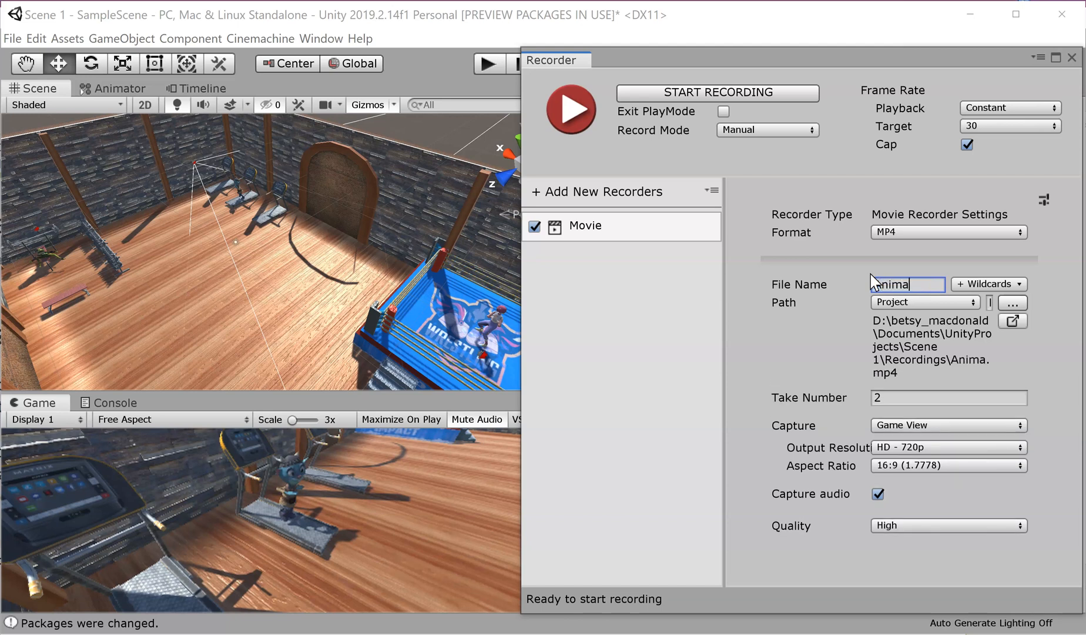
{"action": "key", "text": "BackSpace"}
{"action": "left_click", "coordinate": [871, 274]}
{"action": "type", "text": "3Char"}
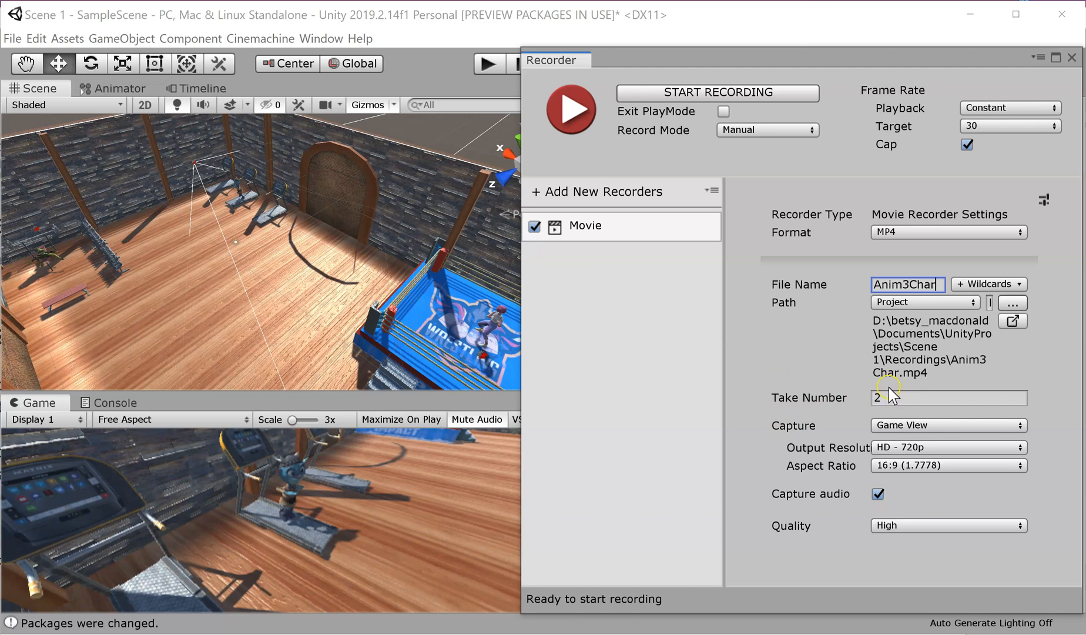
Choose HD - 720p as the movie's output resolution and turn off audio capture.
{"action": "left_click", "coordinate": [894, 448]}
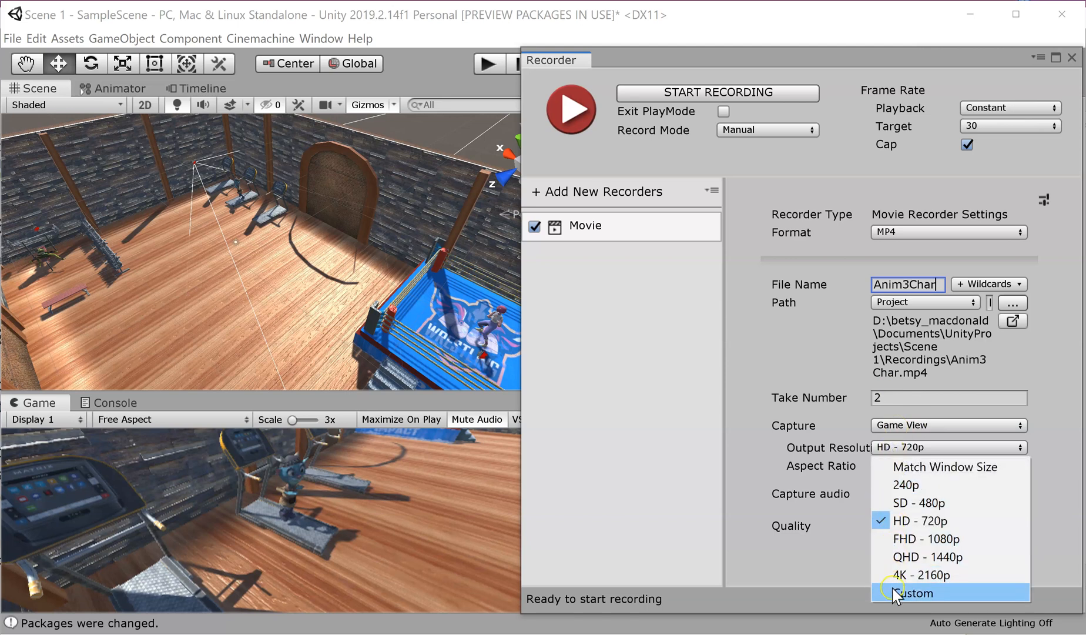
{"action": "left_click", "coordinate": [907, 522]}
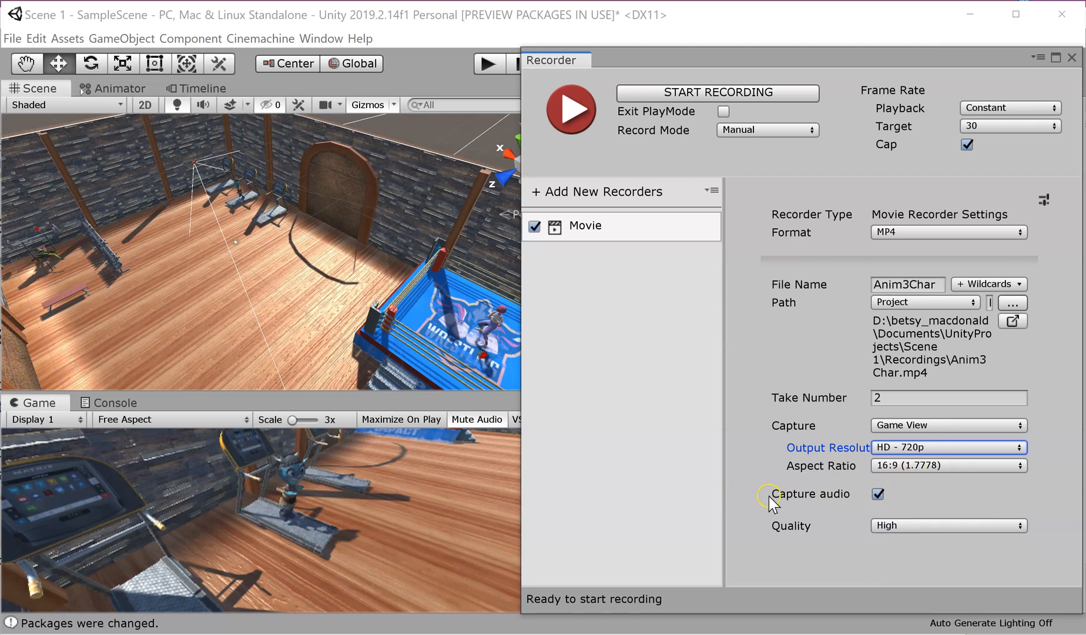
{"action": "left_click", "coordinate": [877, 494]}
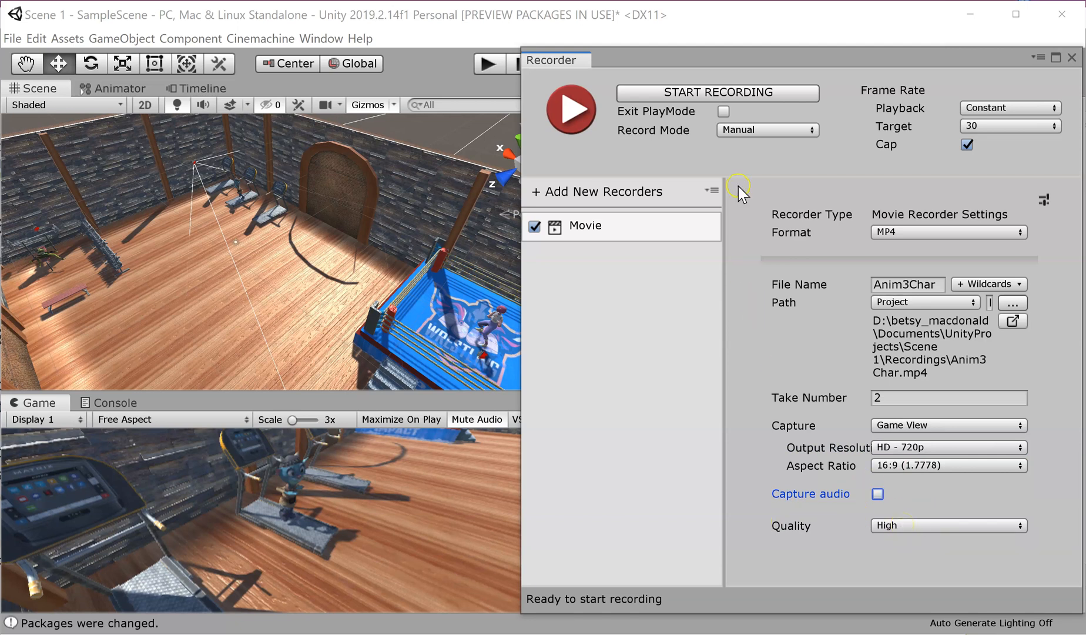
Record one full pass of the animation with the Timeline visible beside the Recorder, stopping near the timeline's end and leaving play mode.
{"action": "left_click", "coordinate": [646, 94]}
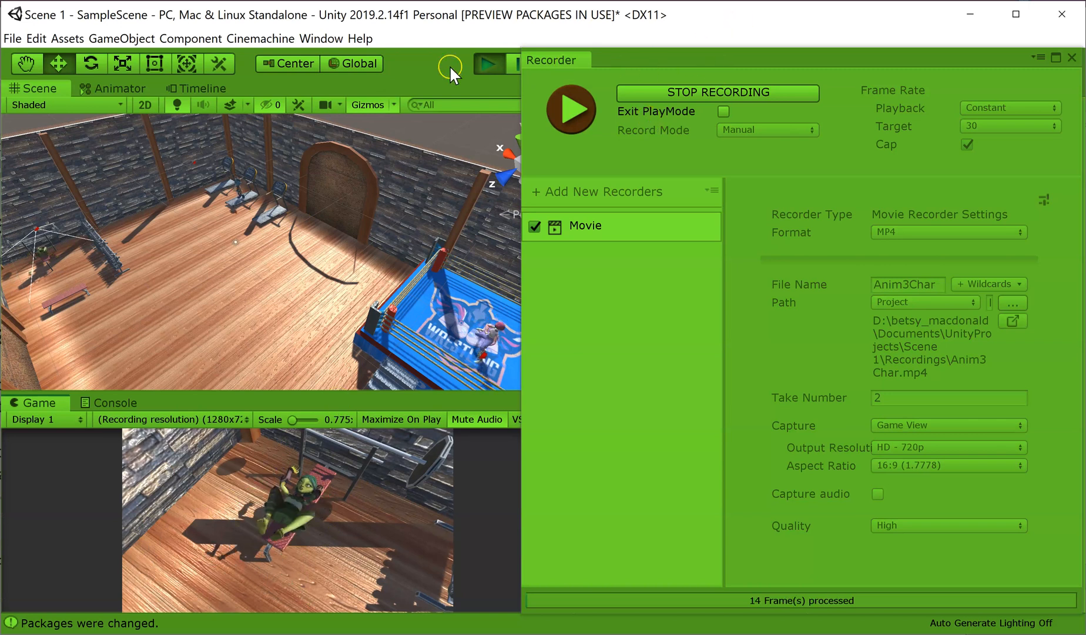
{"action": "left_click", "coordinate": [197, 88]}
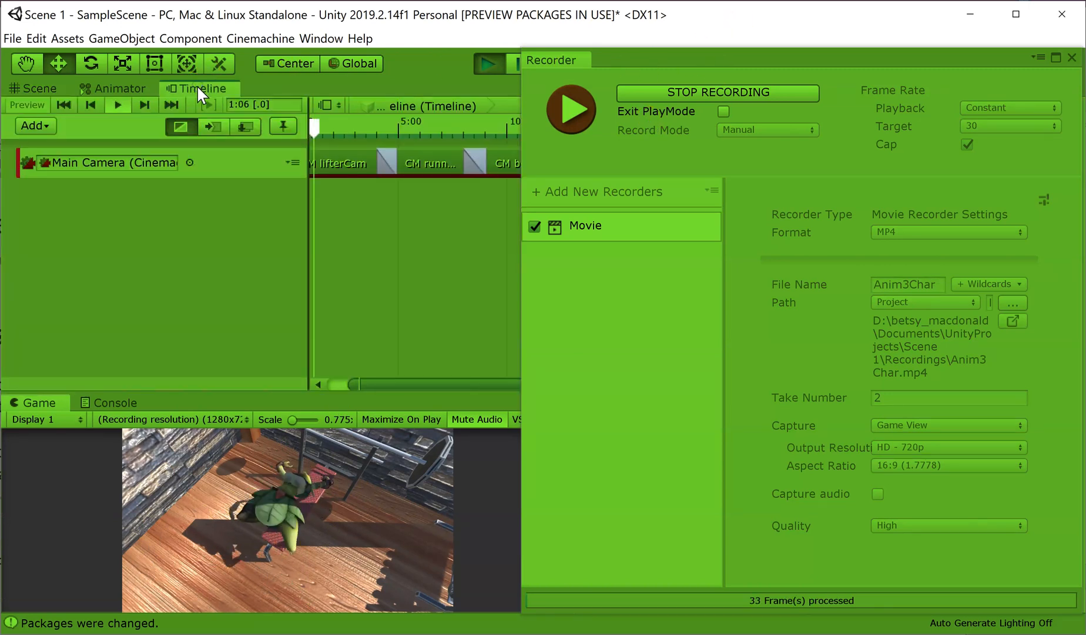
{"action": "left_click", "coordinate": [688, 57]}
{"action": "left_click_drag", "start_coordinate": [688, 55], "coordinate": [748, 66]}
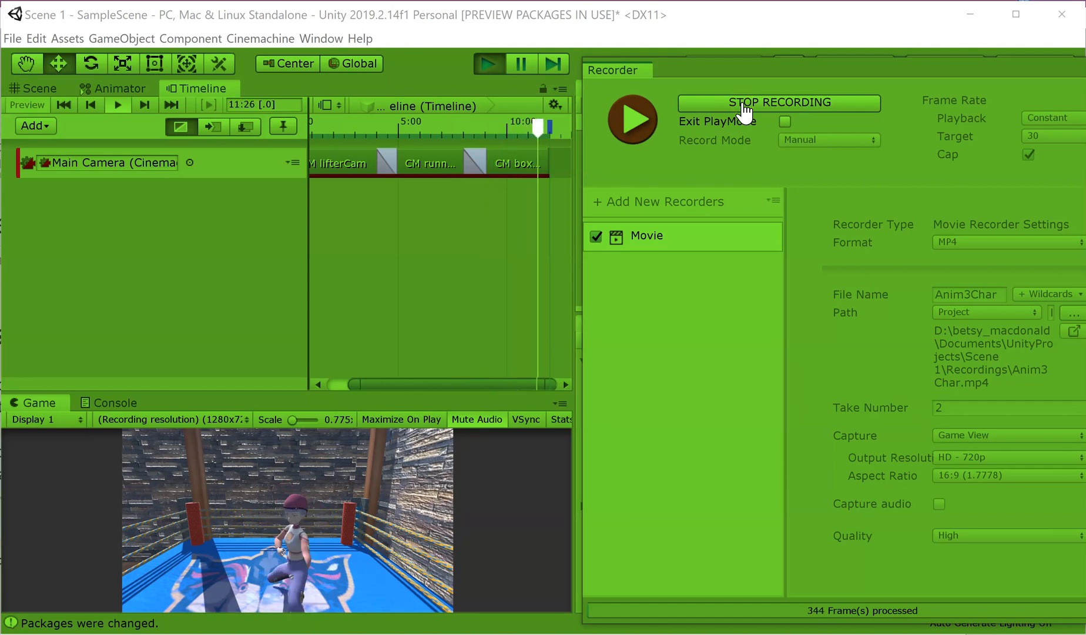
{"action": "left_click", "coordinate": [744, 103]}
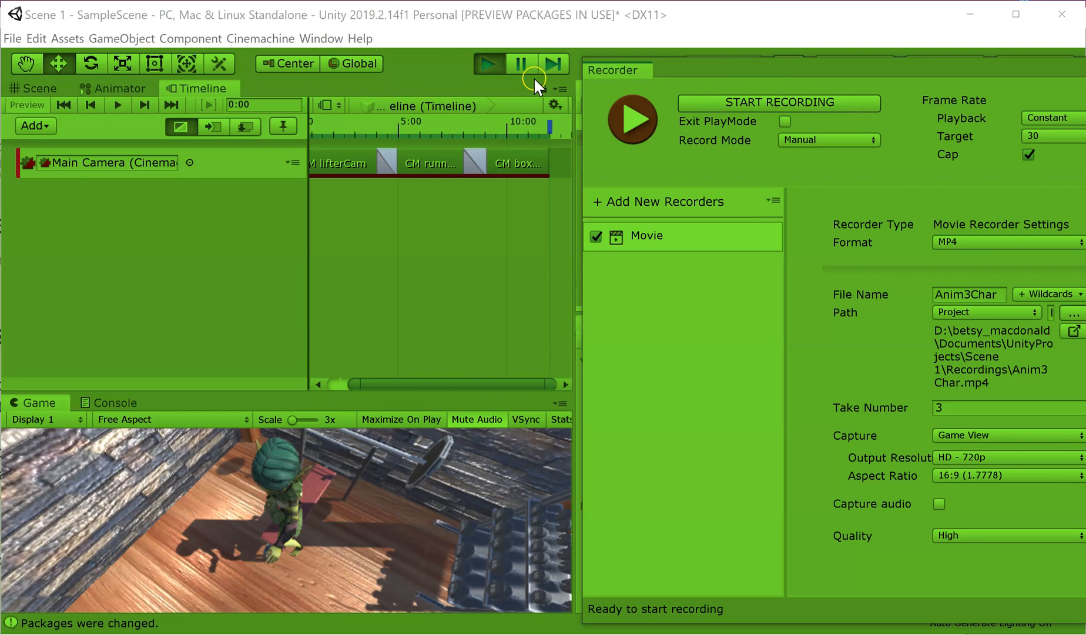
{"action": "left_click", "coordinate": [485, 63]}
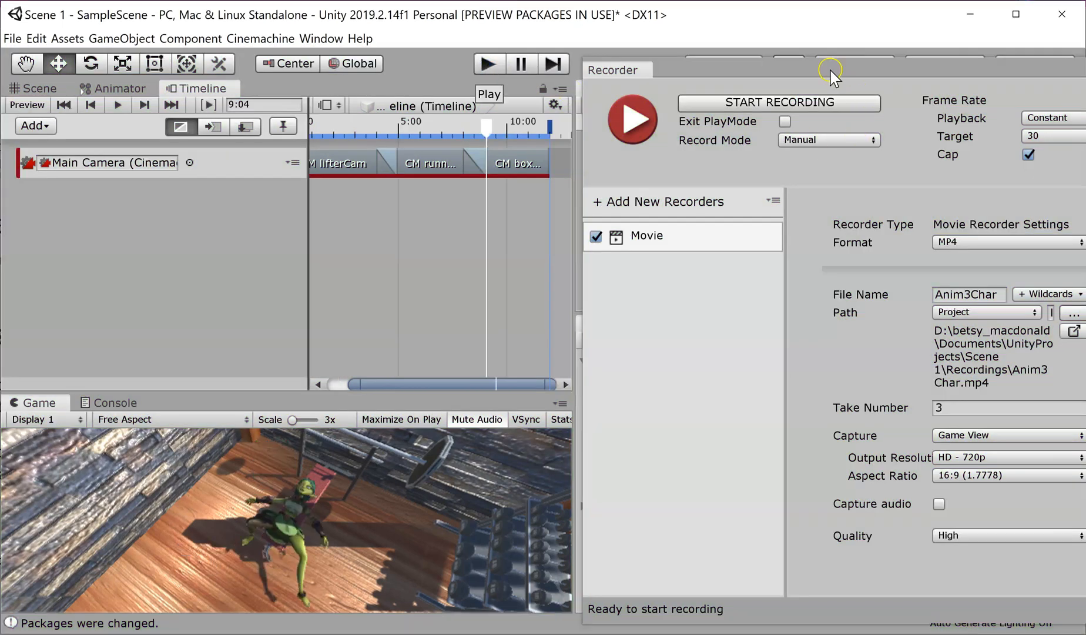
Move the Recorder window fully into view and examine the recorder types that can be added besides Movie.
{"action": "left_click_drag", "start_coordinate": [810, 68], "coordinate": [556, 48]}
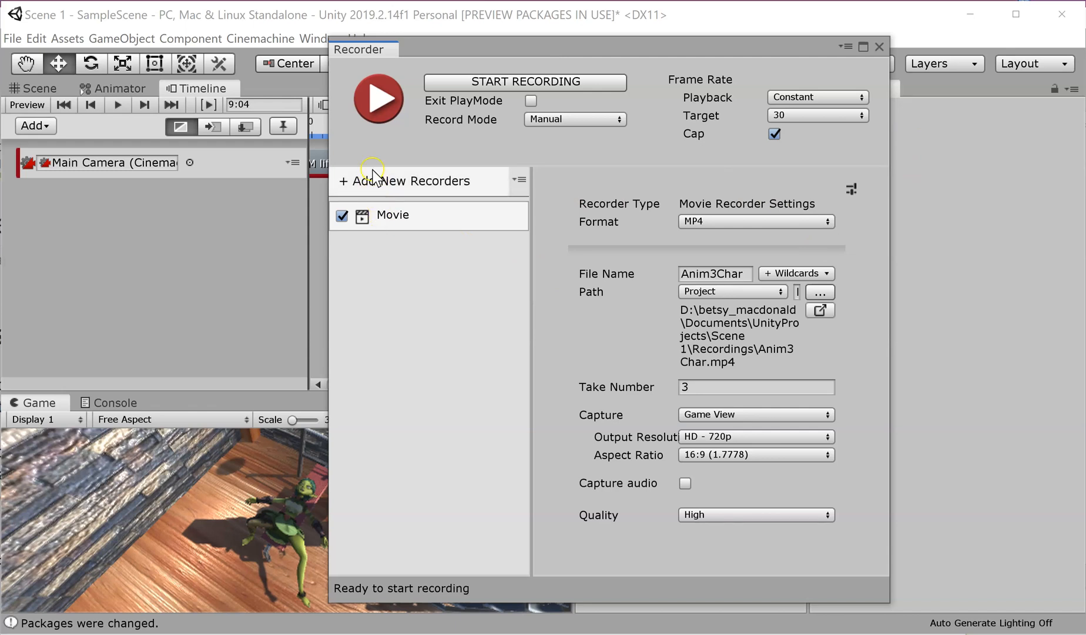
{"action": "left_click", "coordinate": [382, 217]}
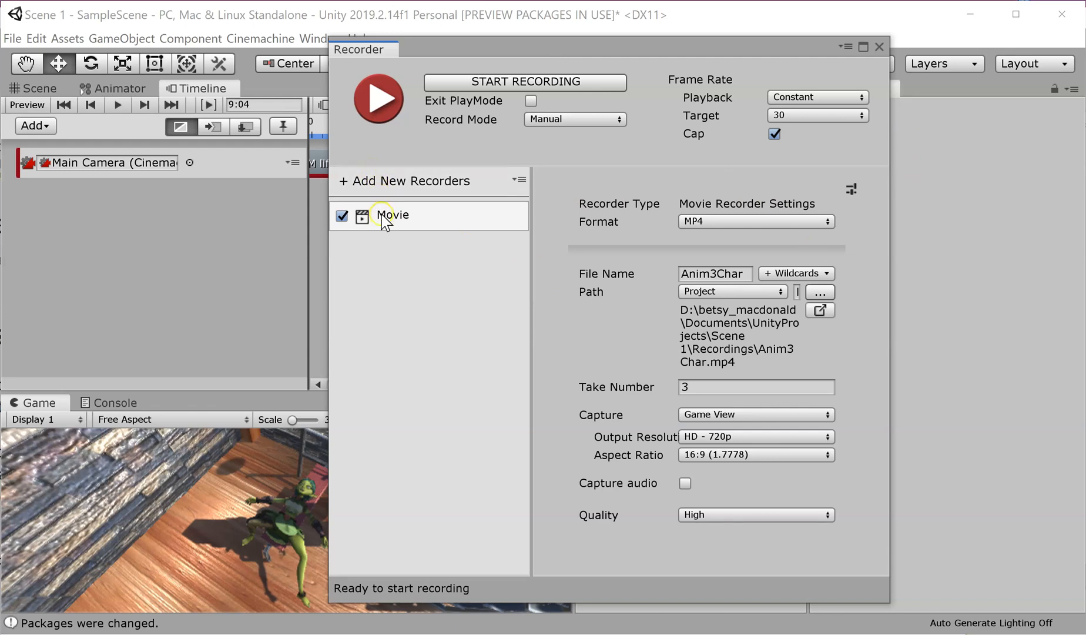
{"action": "left_click", "coordinate": [424, 182]}
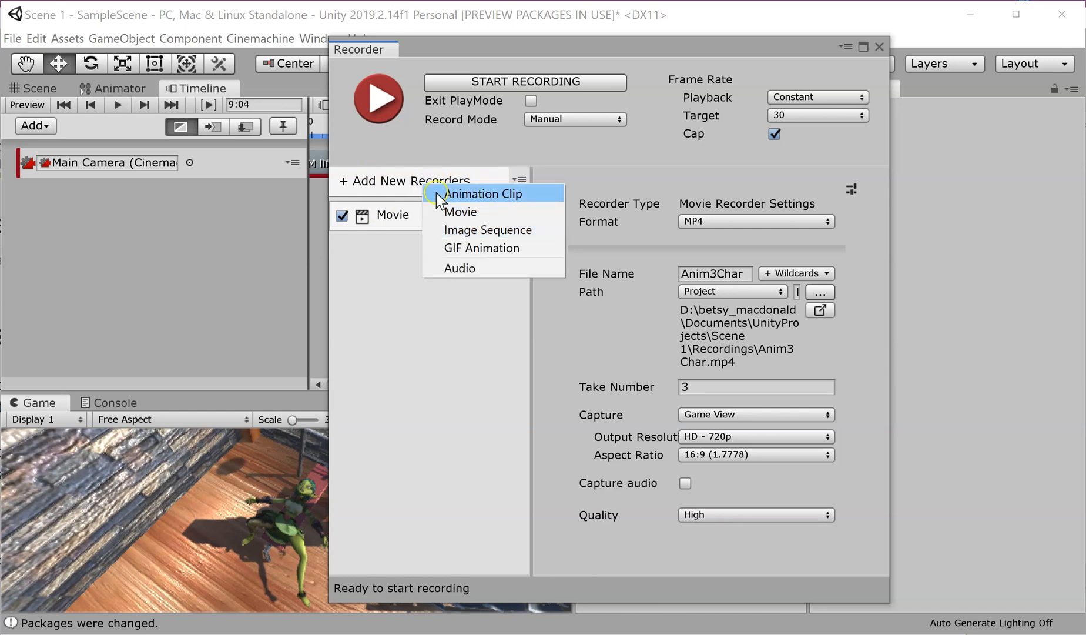
{"action": "left_click", "coordinate": [392, 182]}
{"action": "left_click", "coordinate": [392, 182]}
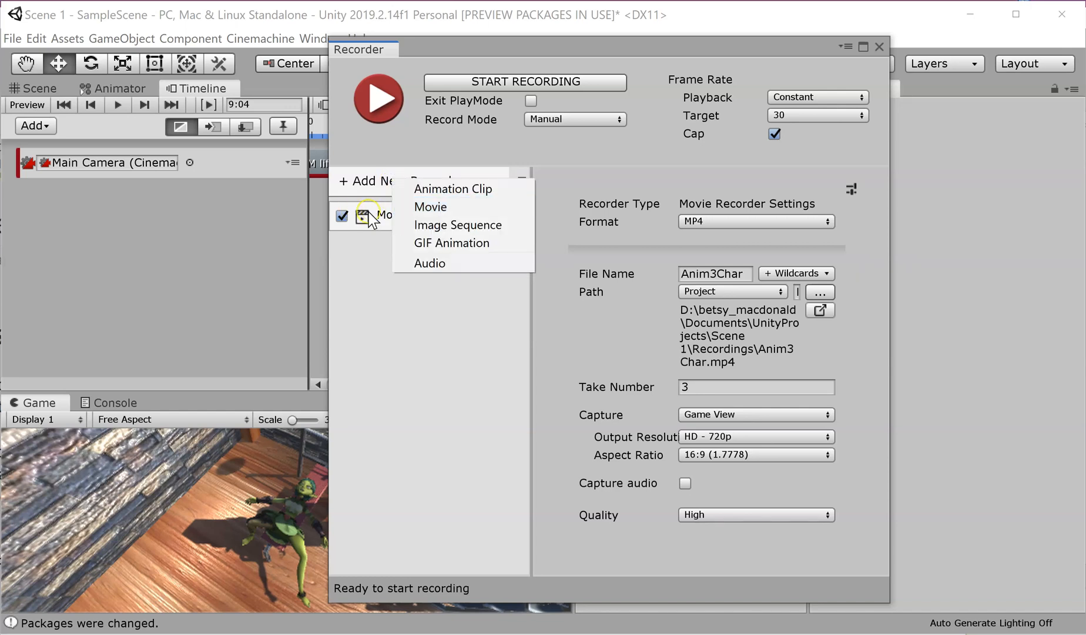
{"action": "left_click", "coordinate": [403, 344]}
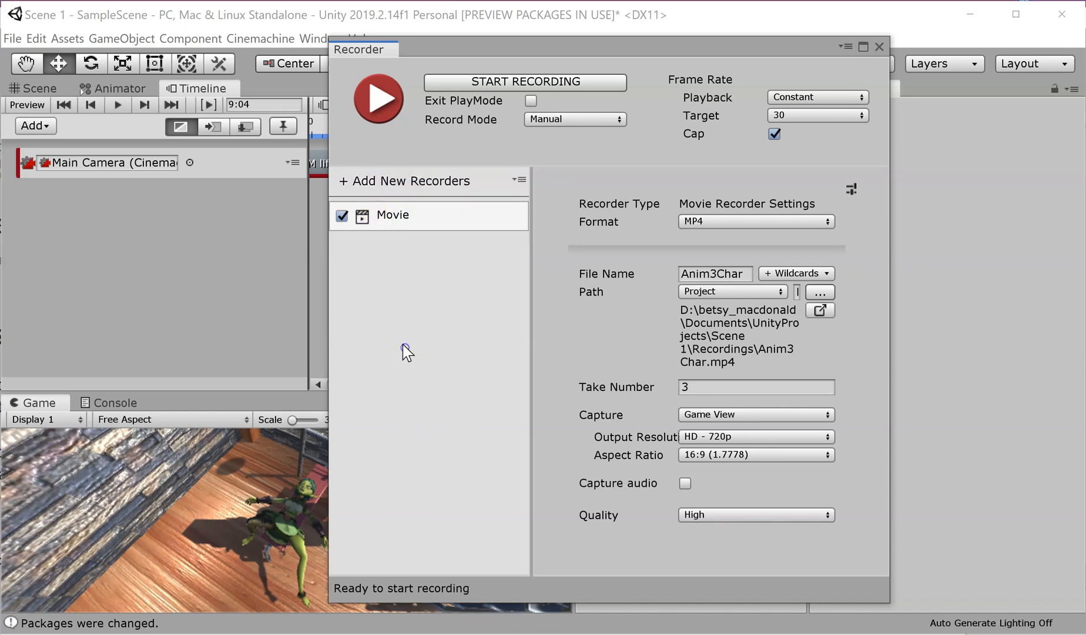
{"action": "left_click", "coordinate": [394, 183]}
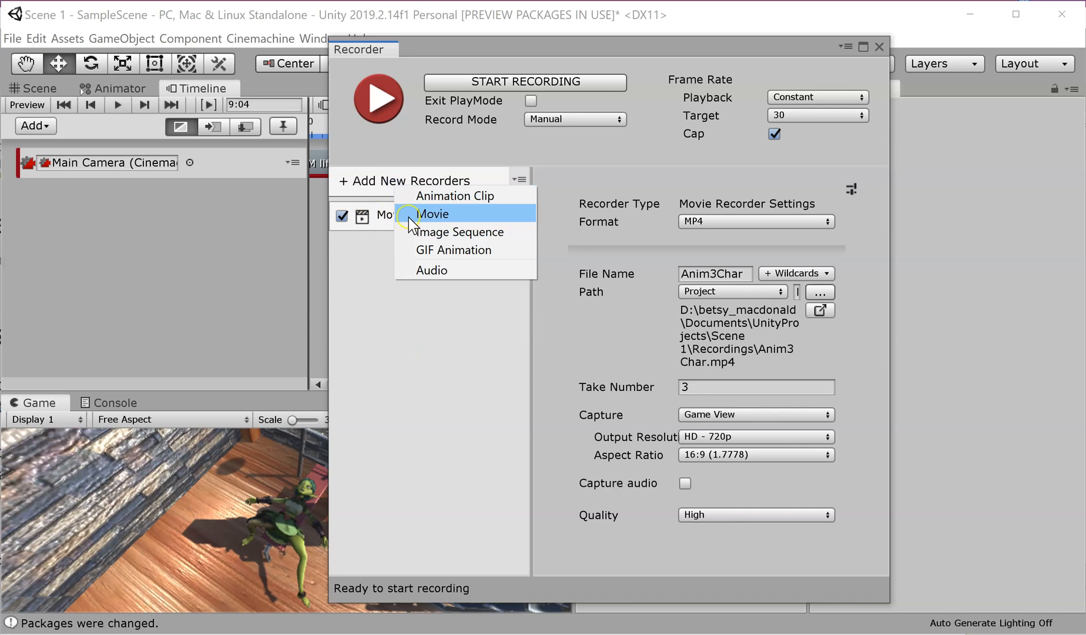
{"action": "left_click", "coordinate": [355, 152]}
Switch to the Recordings folder in File Explorer, play Anim3Char.mp4 to check the recording, and close the video player.
{"action": "left_click", "coordinate": [244, 634]}
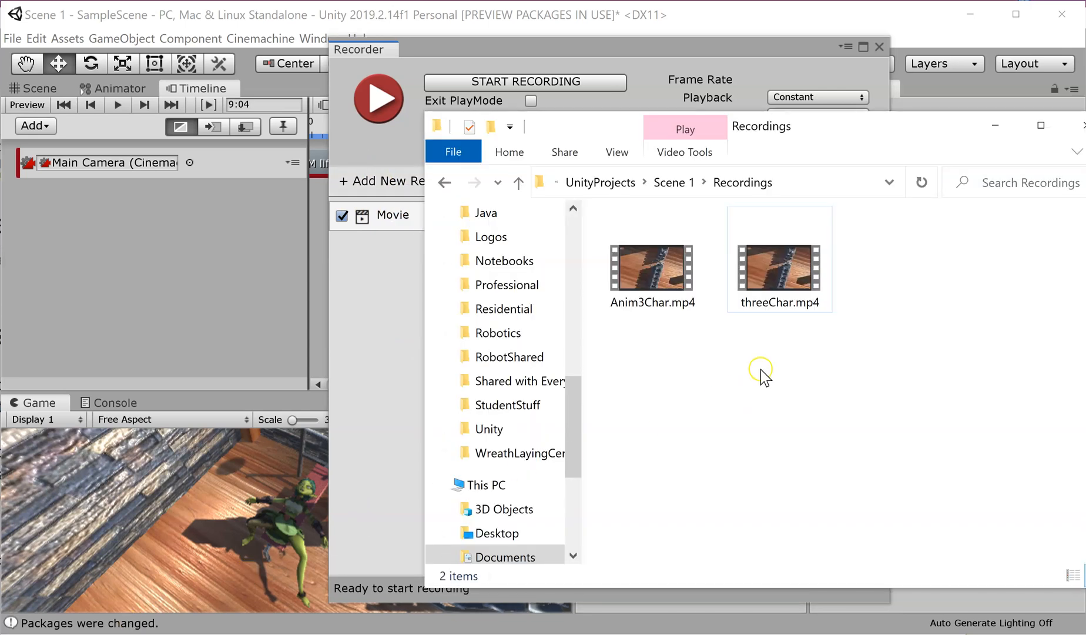
{"action": "left_click", "coordinate": [778, 306]}
{"action": "left_click", "coordinate": [794, 294]}
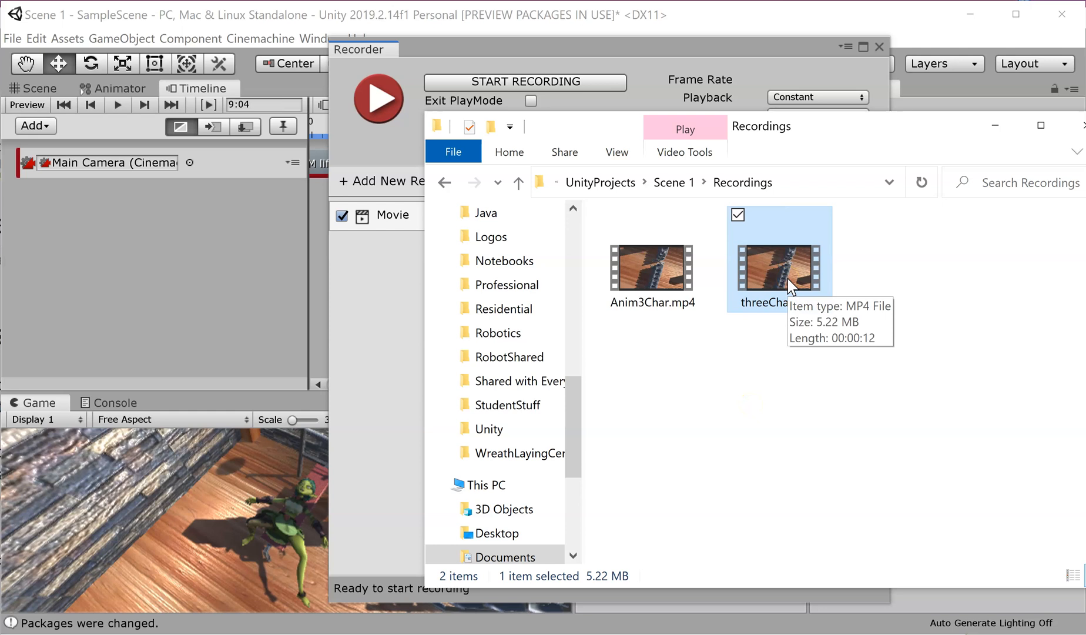
{"action": "left_click", "coordinate": [648, 260]}
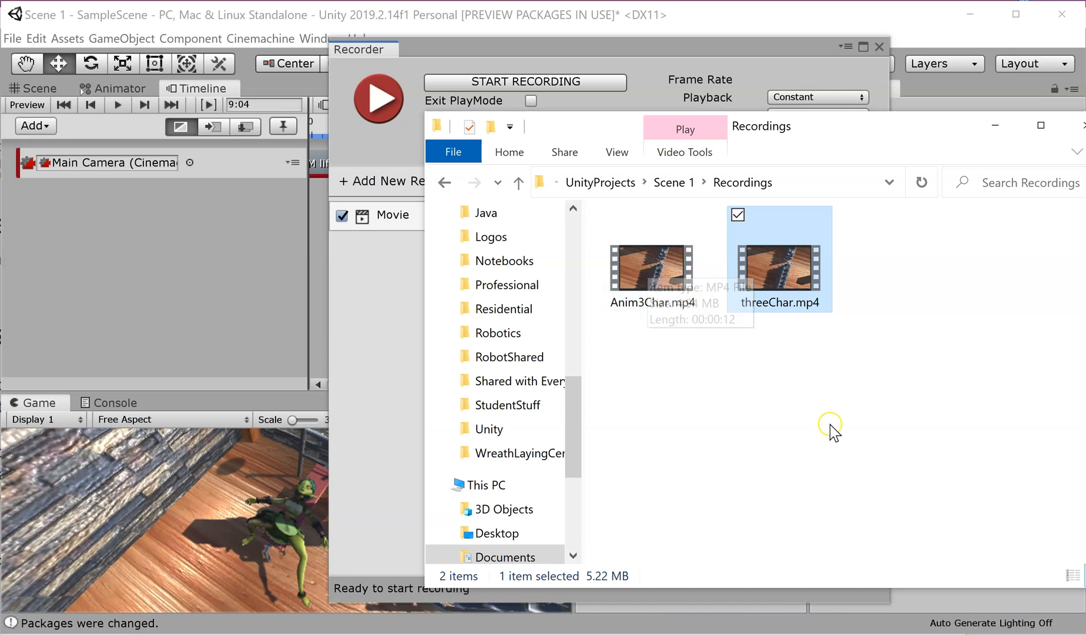
{"action": "left_click", "coordinate": [657, 269]}
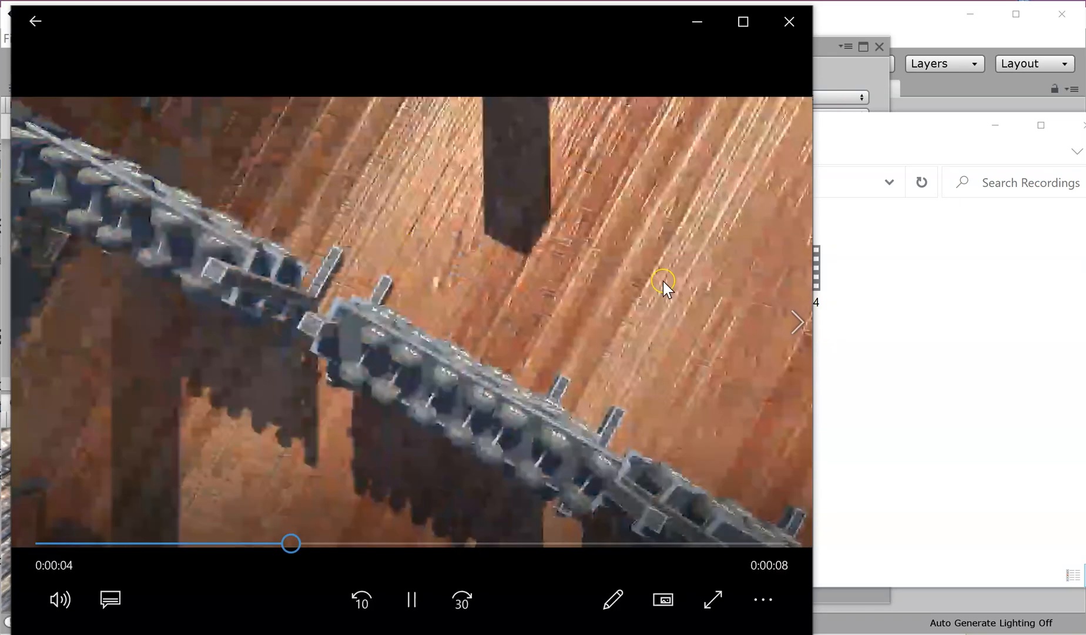
{"action": "left_click", "coordinate": [889, 314]}
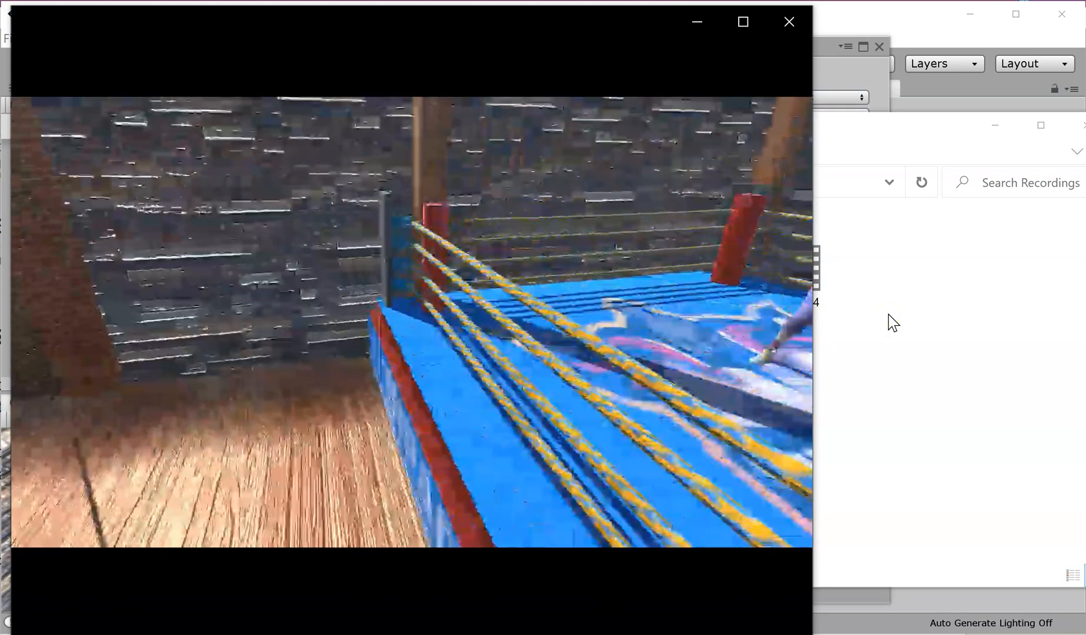
{"action": "left_click", "coordinate": [751, 247]}
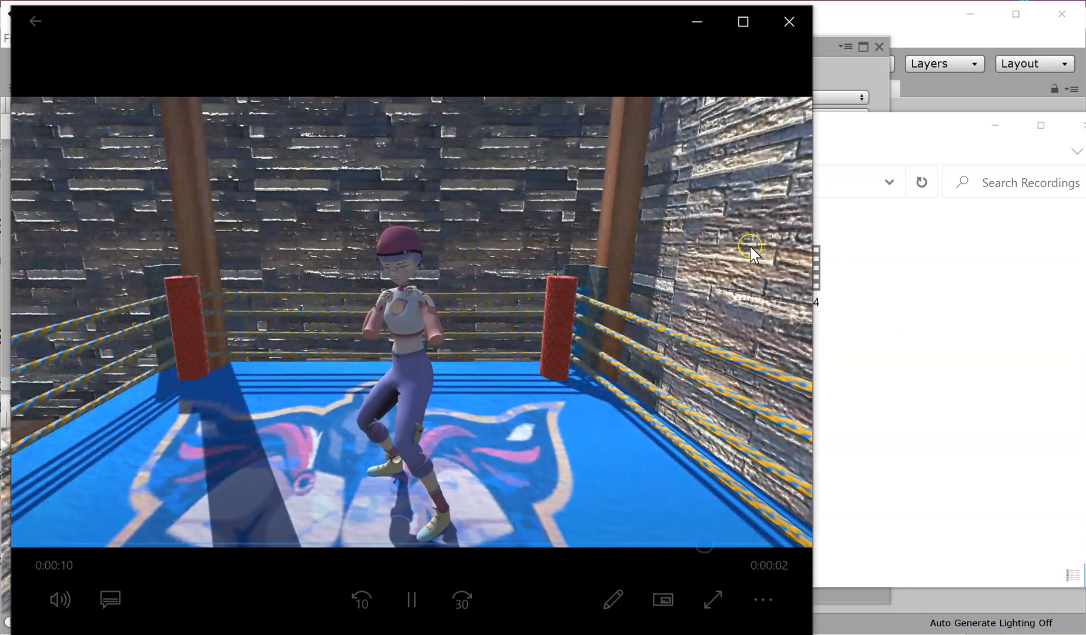
{"action": "left_click", "coordinate": [783, 22]}
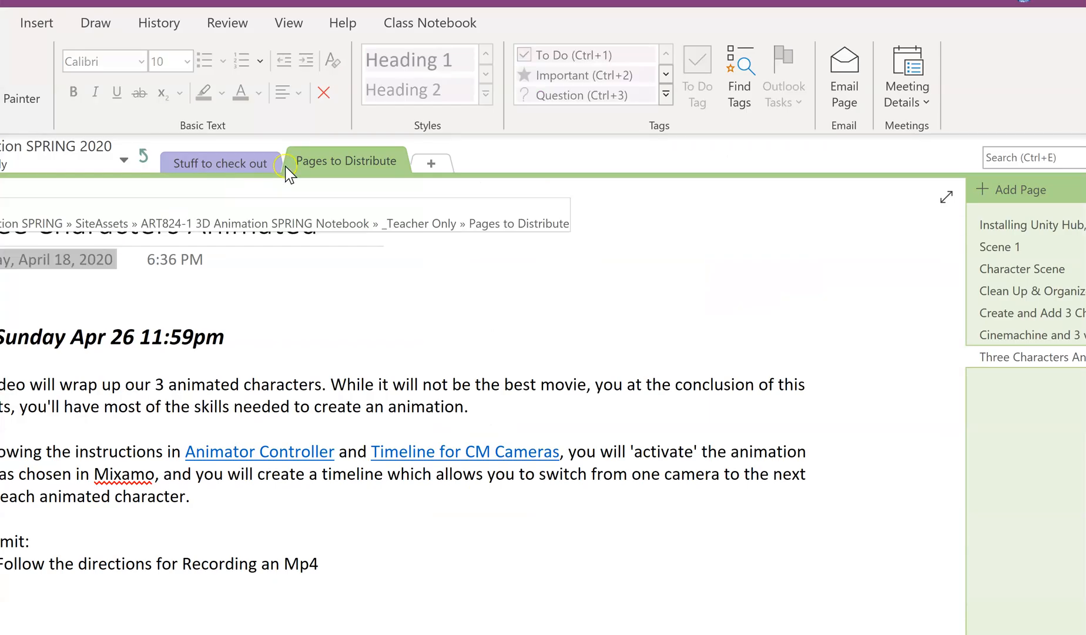
Switch to OneNote, show the submission instructions on the Three Characters Animated page, and shrink its window beside the Recordings folder.
{"action": "left_click", "coordinate": [218, 159]}
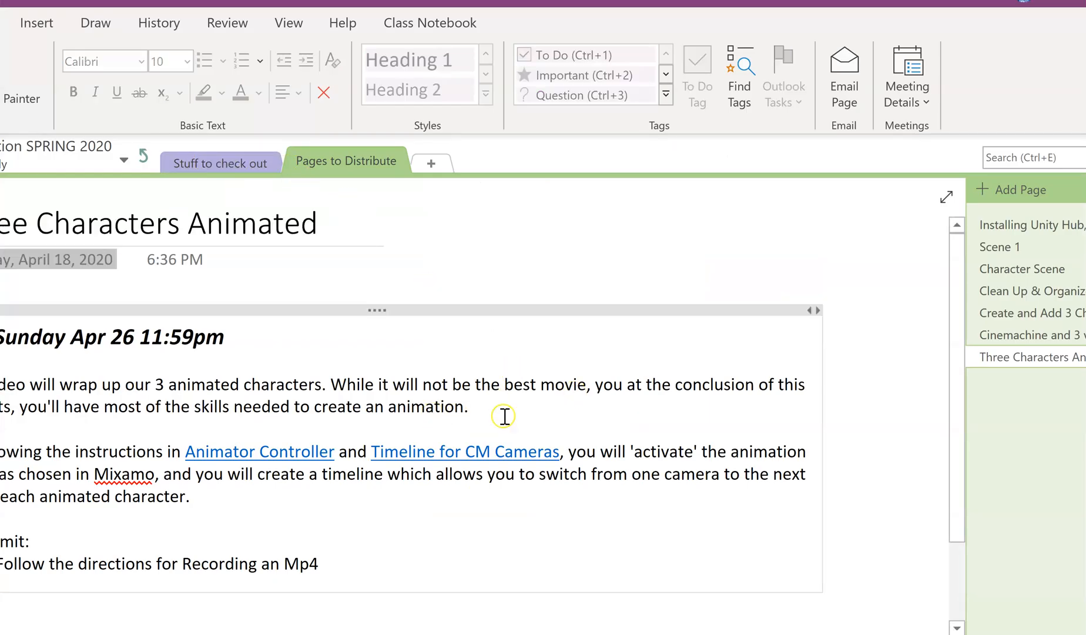
{"action": "scroll", "coordinate": [456, 502], "scroll_direction": "down", "scroll_amount": 2}
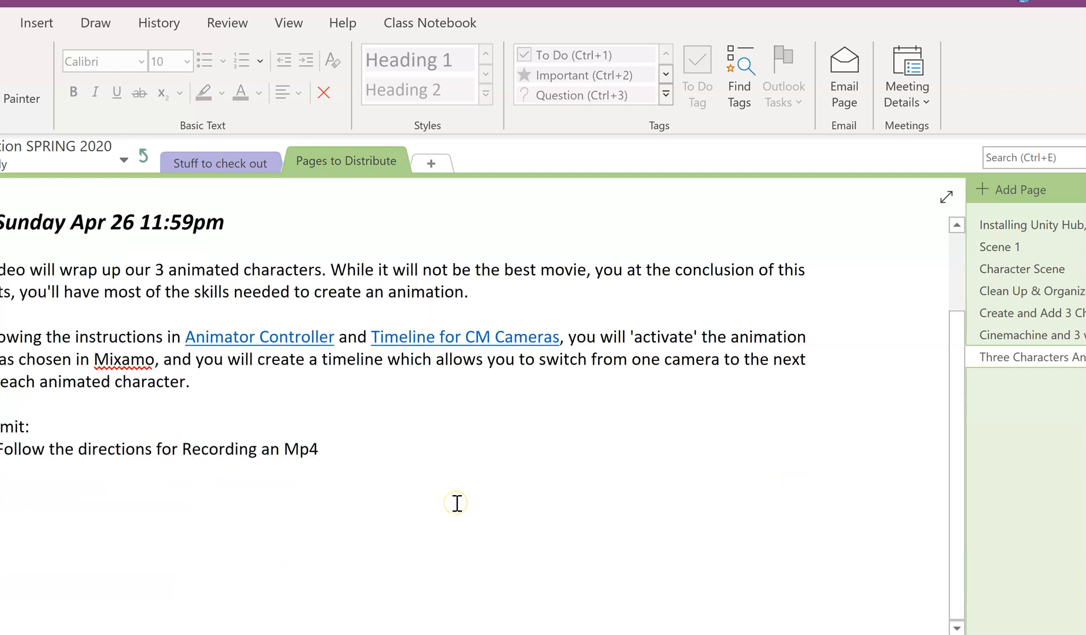
{"action": "left_click", "coordinate": [1085, 0]}
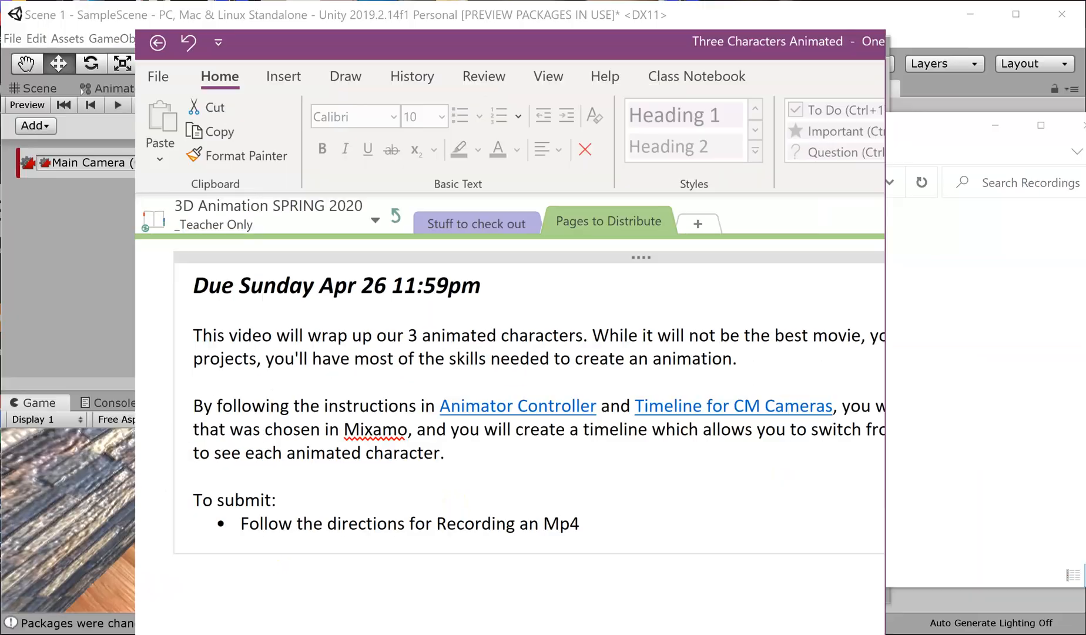
{"action": "left_click_drag", "start_coordinate": [284, 78], "coordinate": [96, 0]}
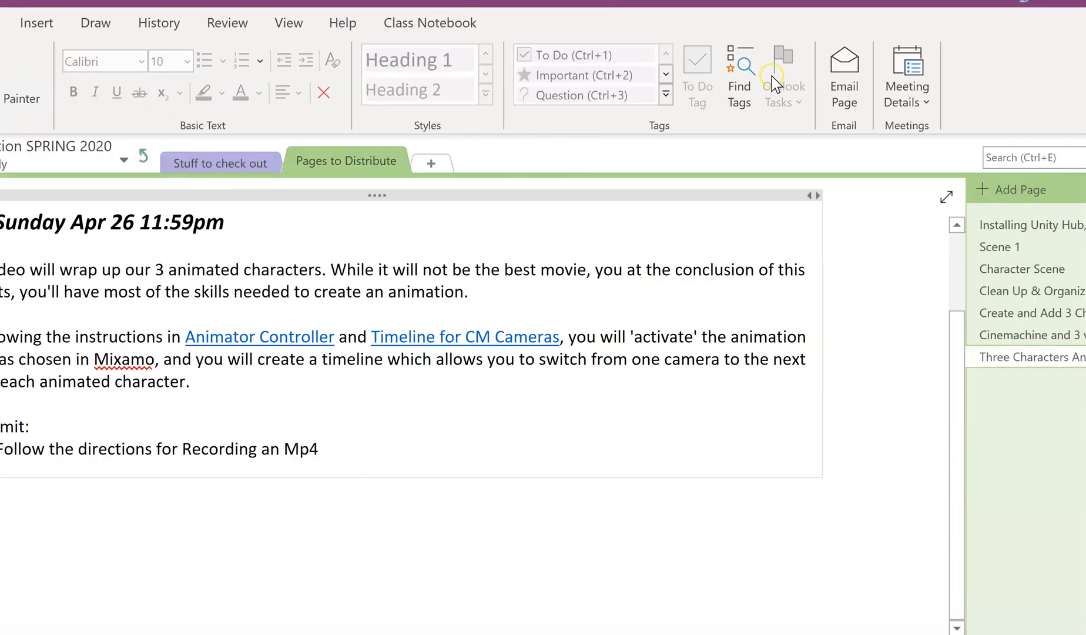
{"action": "left_click", "coordinate": [1085, 0]}
{"action": "left_click_drag", "start_coordinate": [327, 80], "coordinate": [144, 22]}
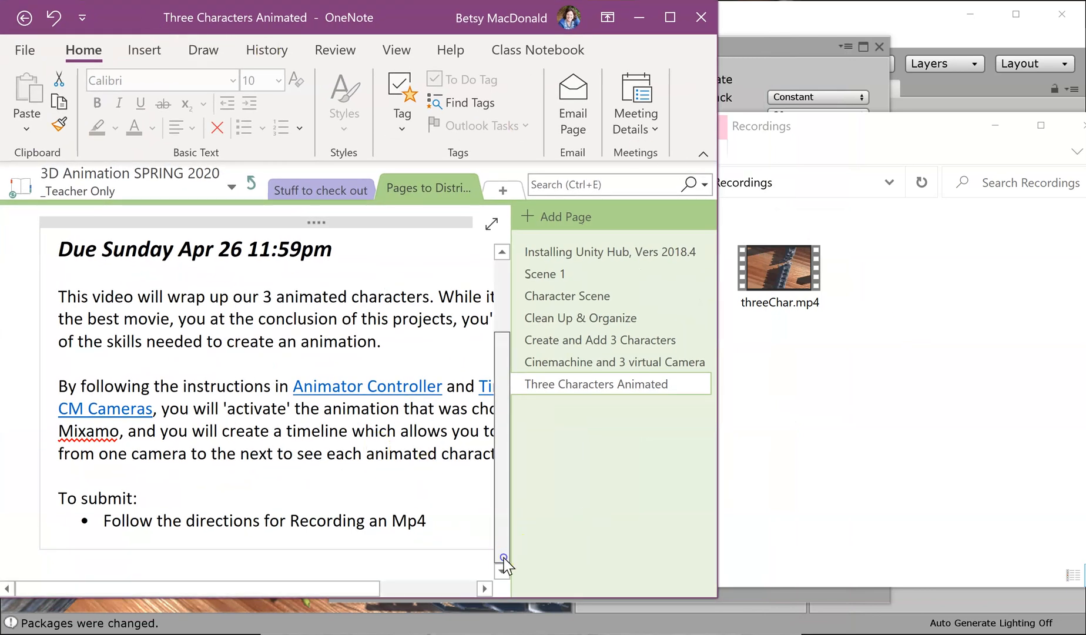
Bring the Recordings folder in File Explorer to the front and select Anim3Char.mp4.
{"action": "left_click", "coordinate": [720, 415]}
{"action": "left_click", "coordinate": [768, 425]}
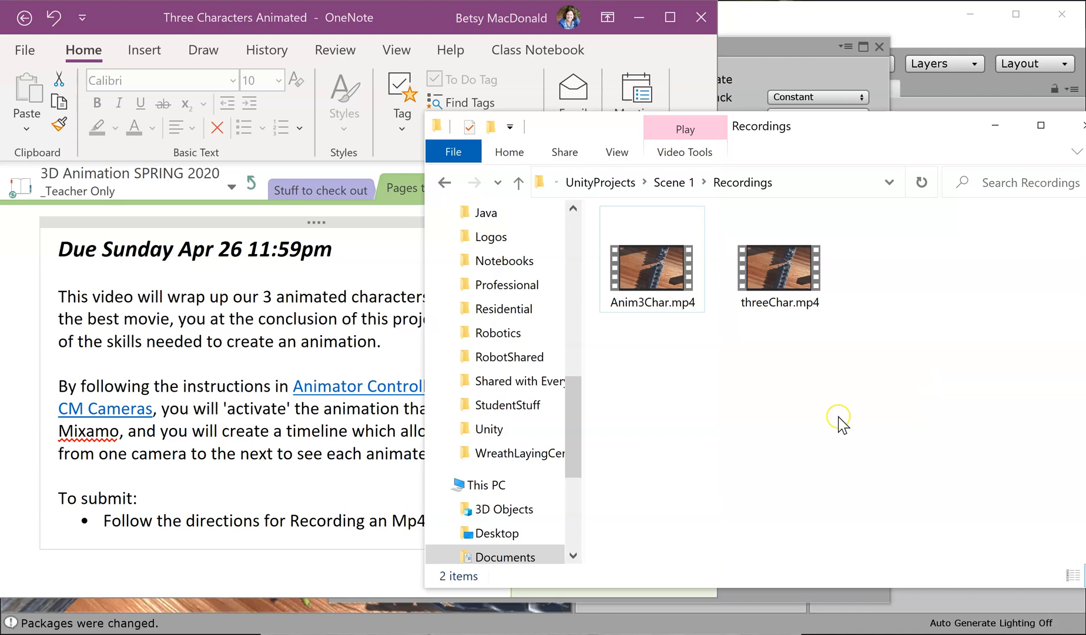
{"action": "left_click_drag", "start_coordinate": [691, 281], "coordinate": [713, 498]}
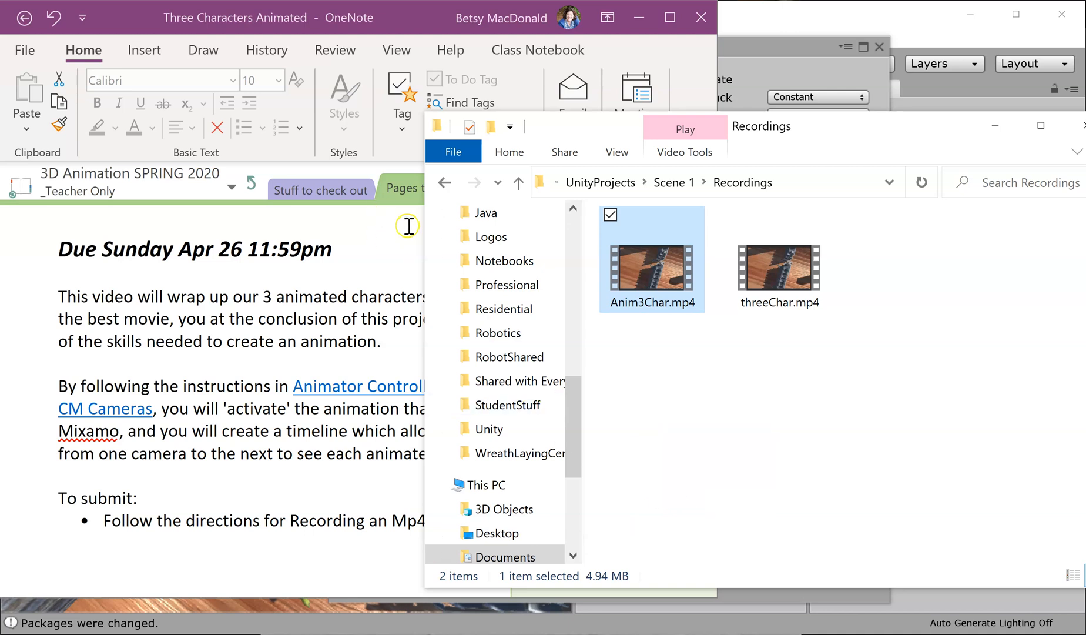
Return to the OneNote assignment page and examine the available insertion options, including those for images.
{"action": "left_click", "coordinate": [128, 26]}
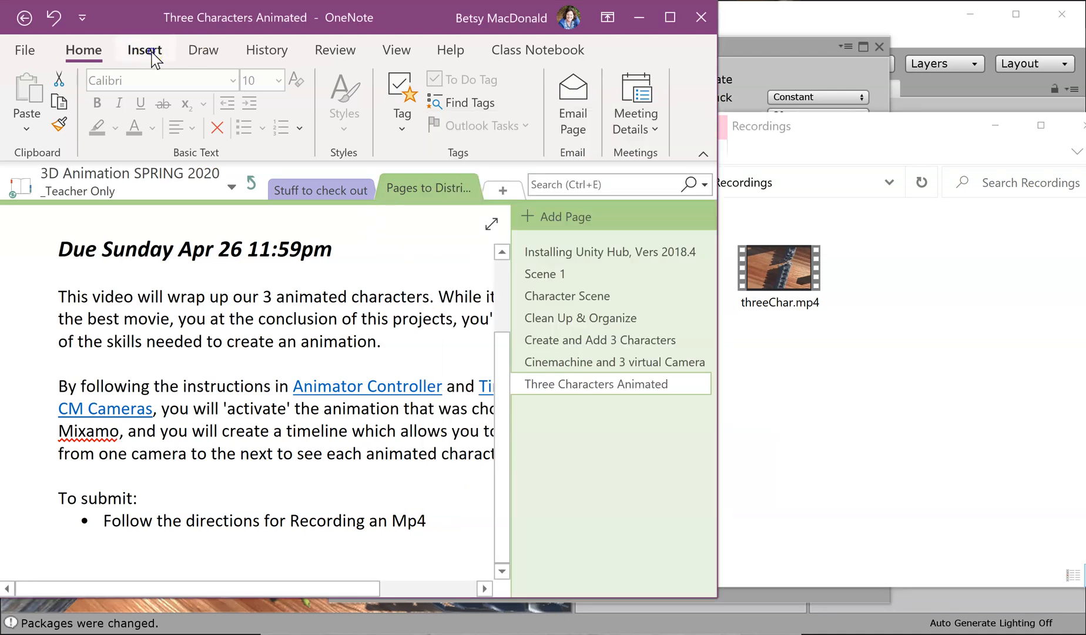
{"action": "left_click", "coordinate": [145, 50]}
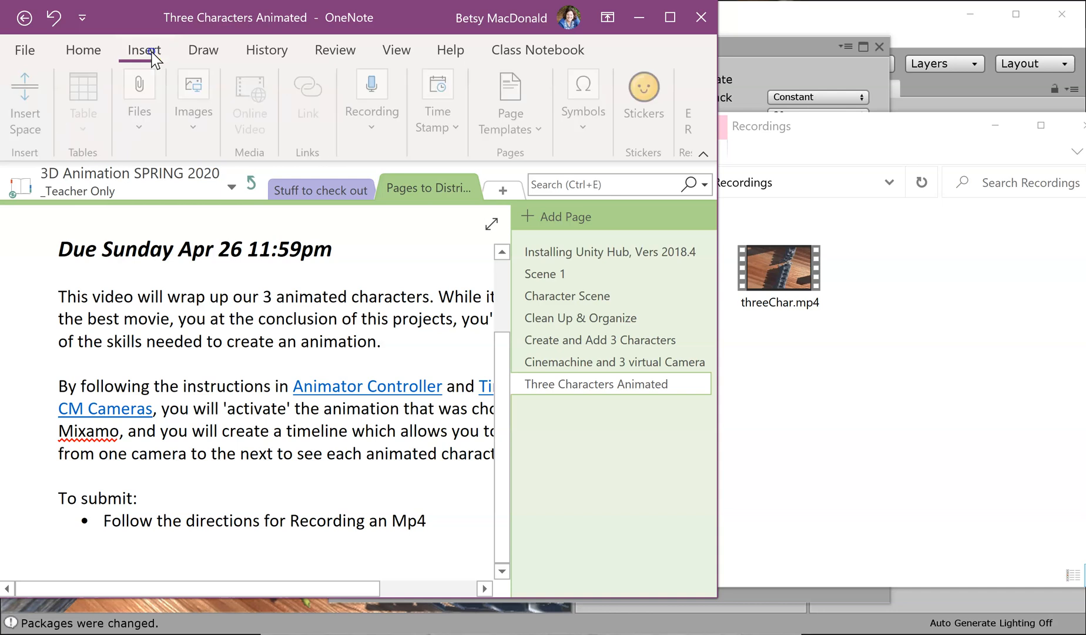
{"action": "left_click", "coordinate": [189, 124]}
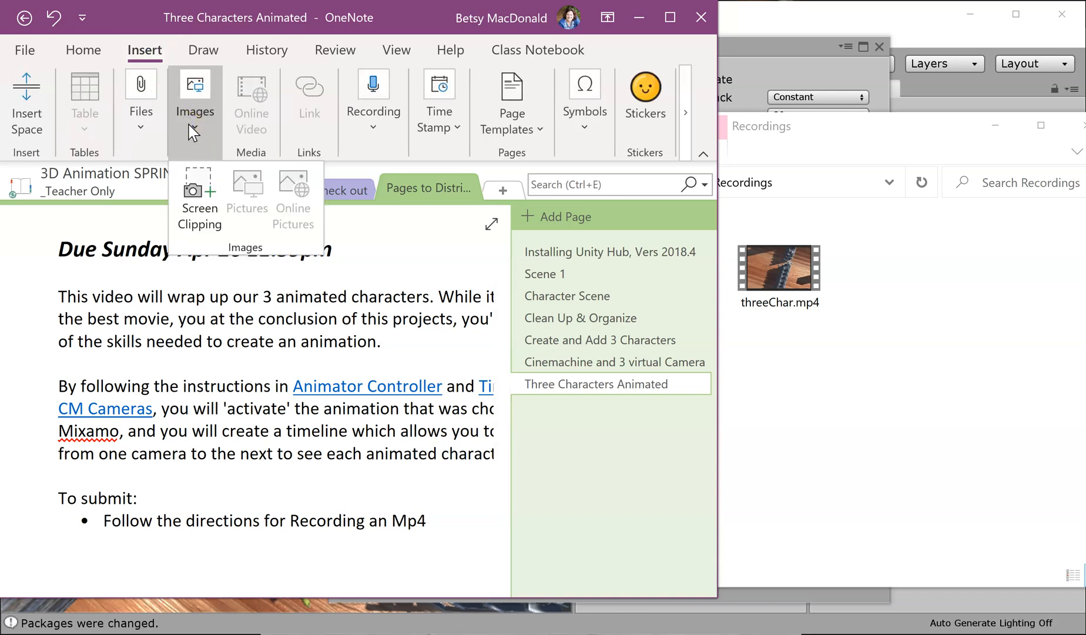
{"action": "left_click", "coordinate": [192, 131]}
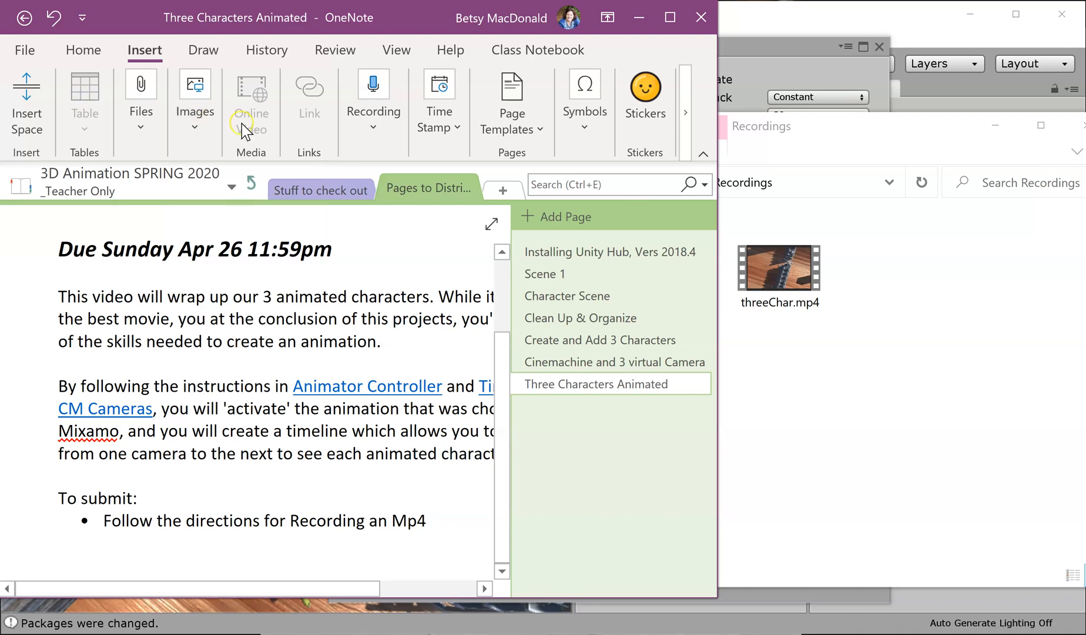
{"action": "left_click", "coordinate": [181, 125]}
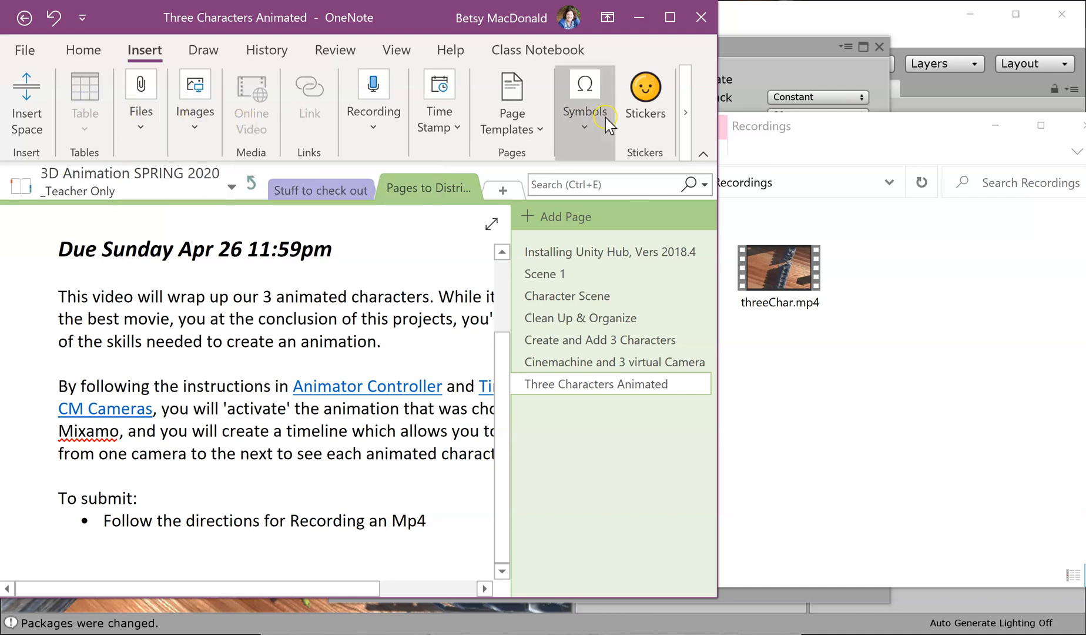
{"action": "left_click", "coordinate": [890, 301]}
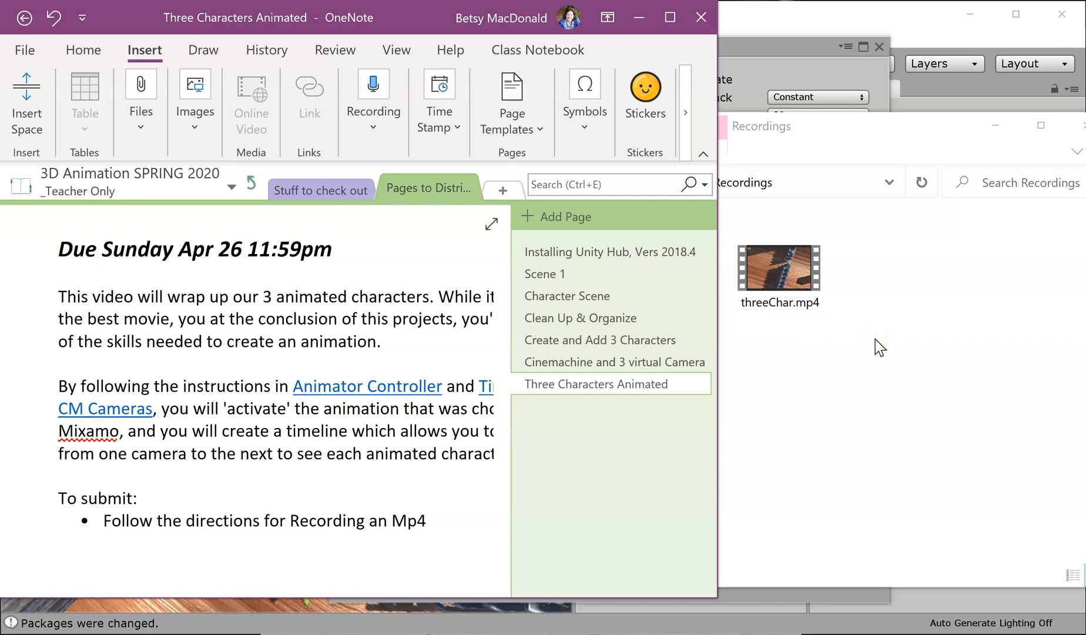